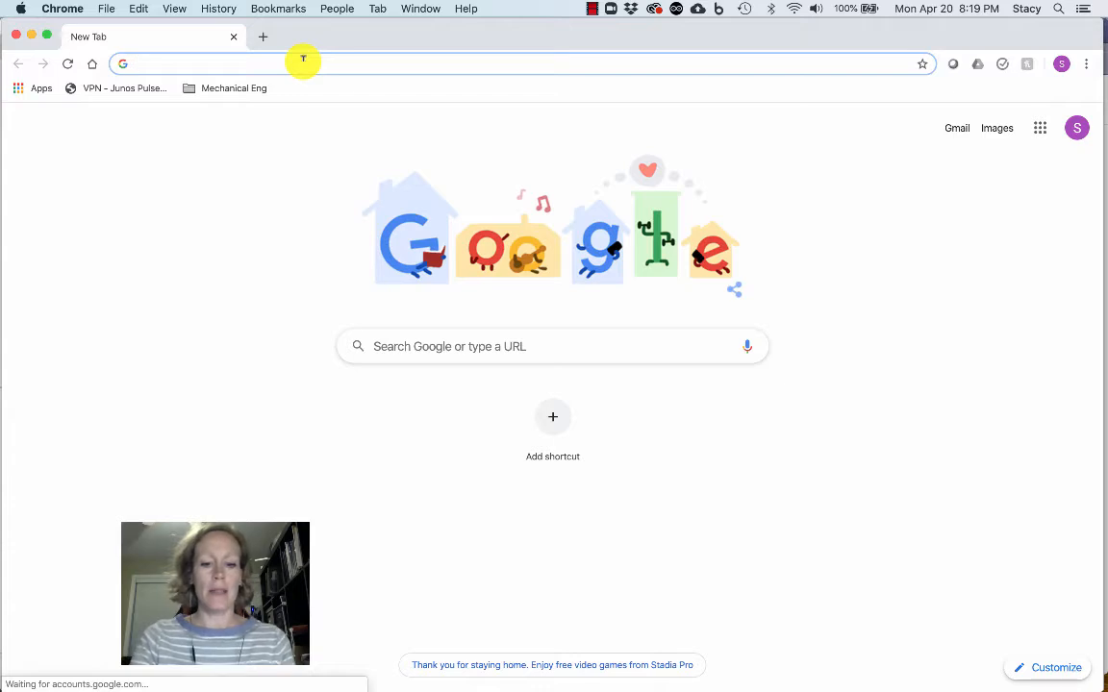
Step: Open edu.sketchup.com/app# and sign in to SketchUp for Schools with a Google account, agreeing to its terms
type("https://edu.sketchup.com/app#")
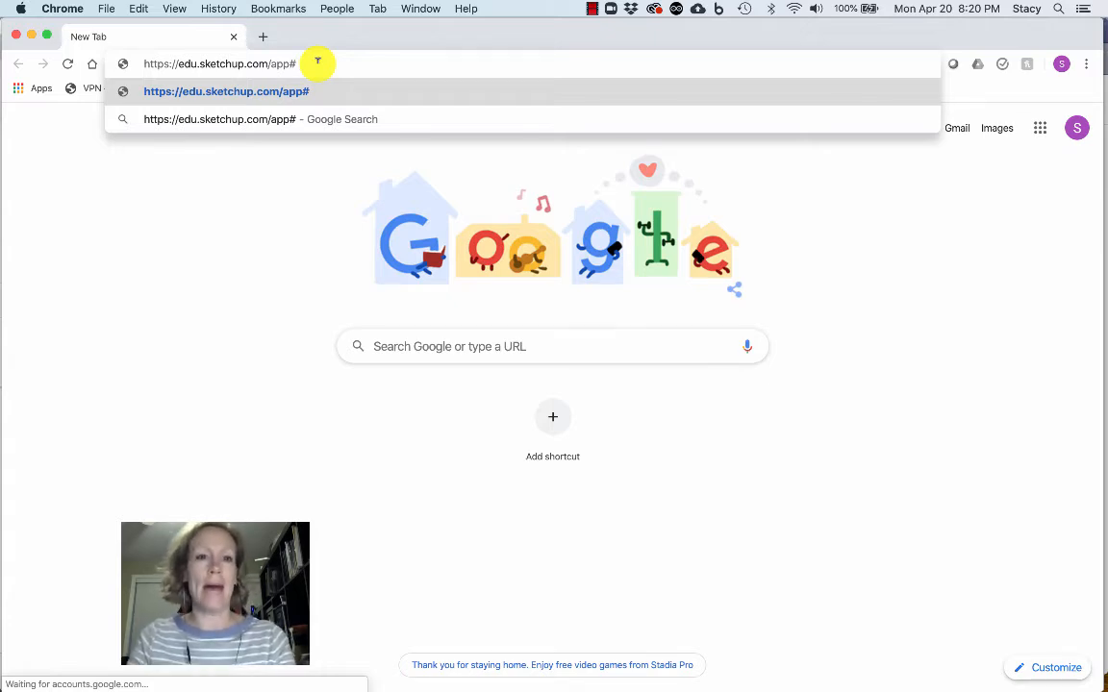
key("Return")
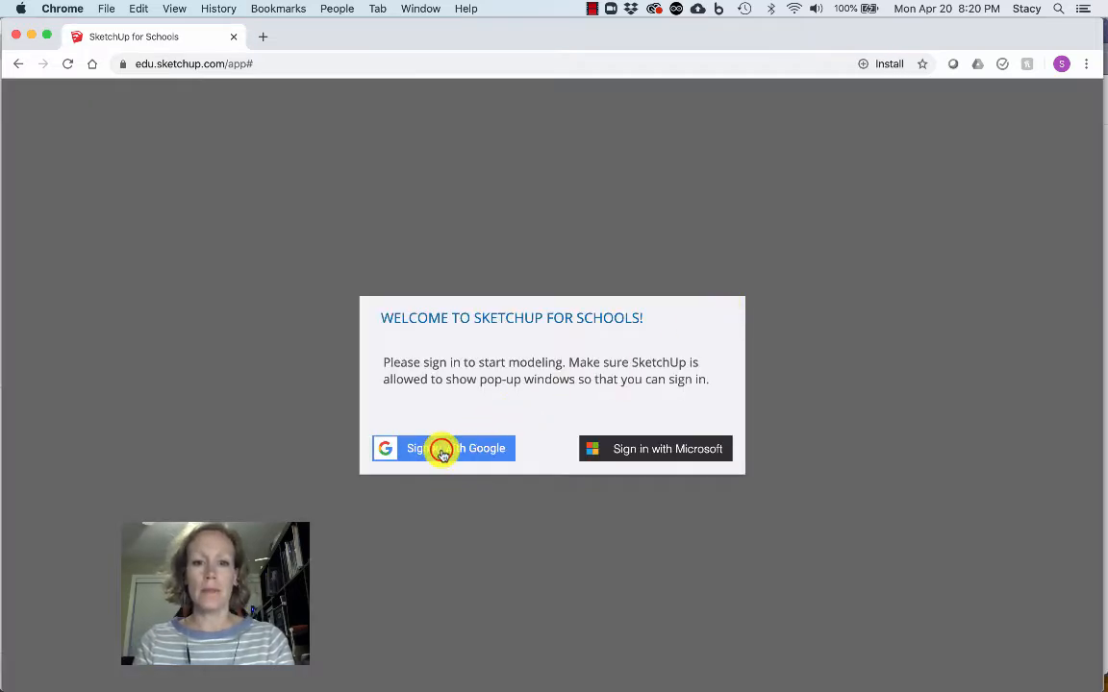
left_click(442, 448)
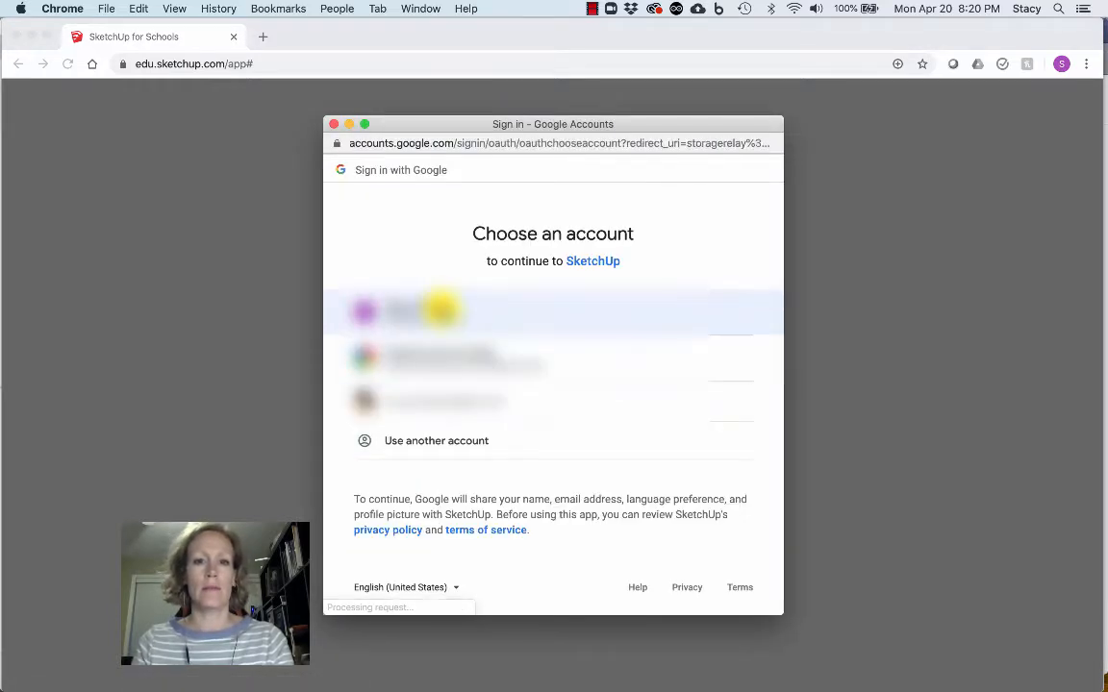
left_click(441, 307)
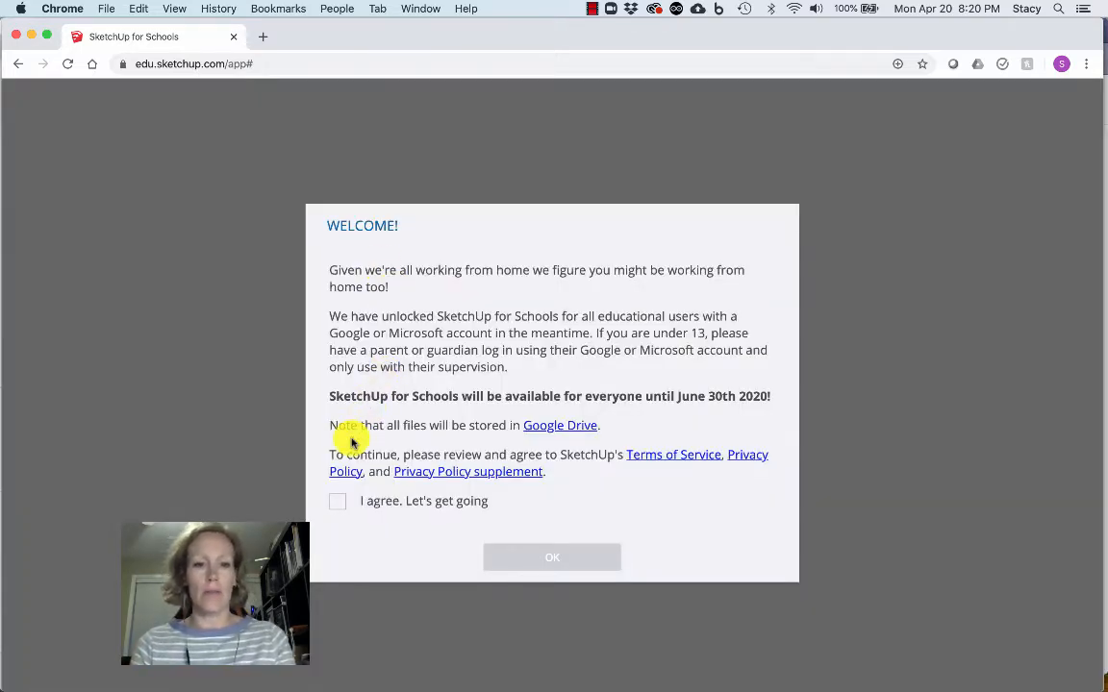
left_click(338, 502)
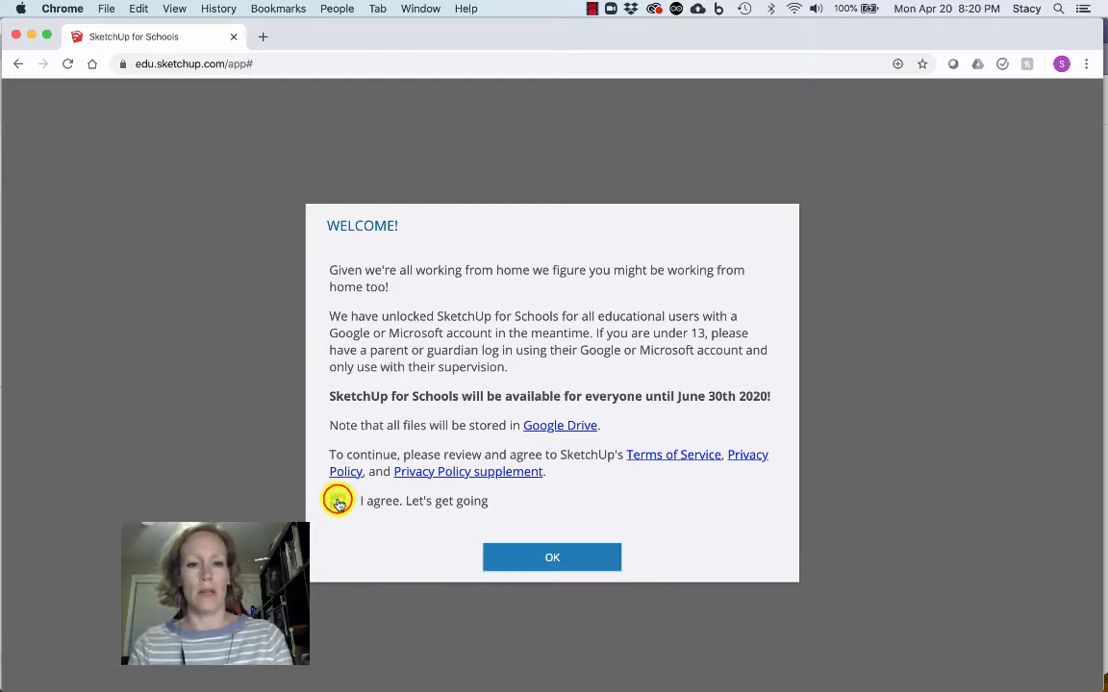
left_click(561, 556)
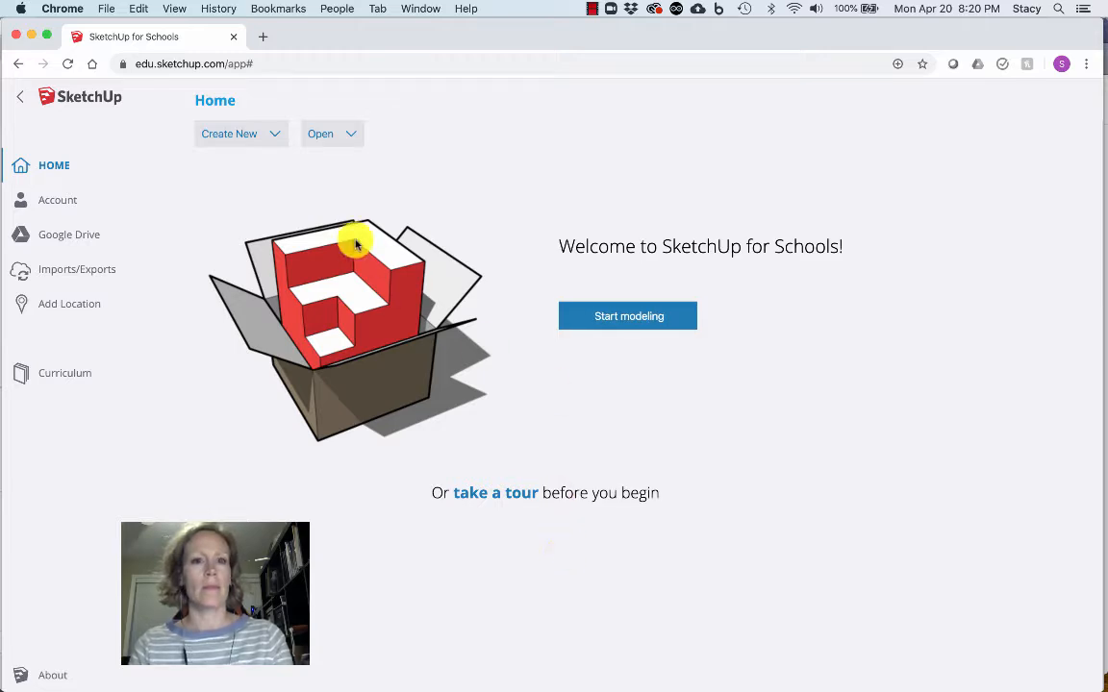
Step: Create a new model from the Simple Template - Feet and Inches and delete the default human figure
left_click(275, 136)
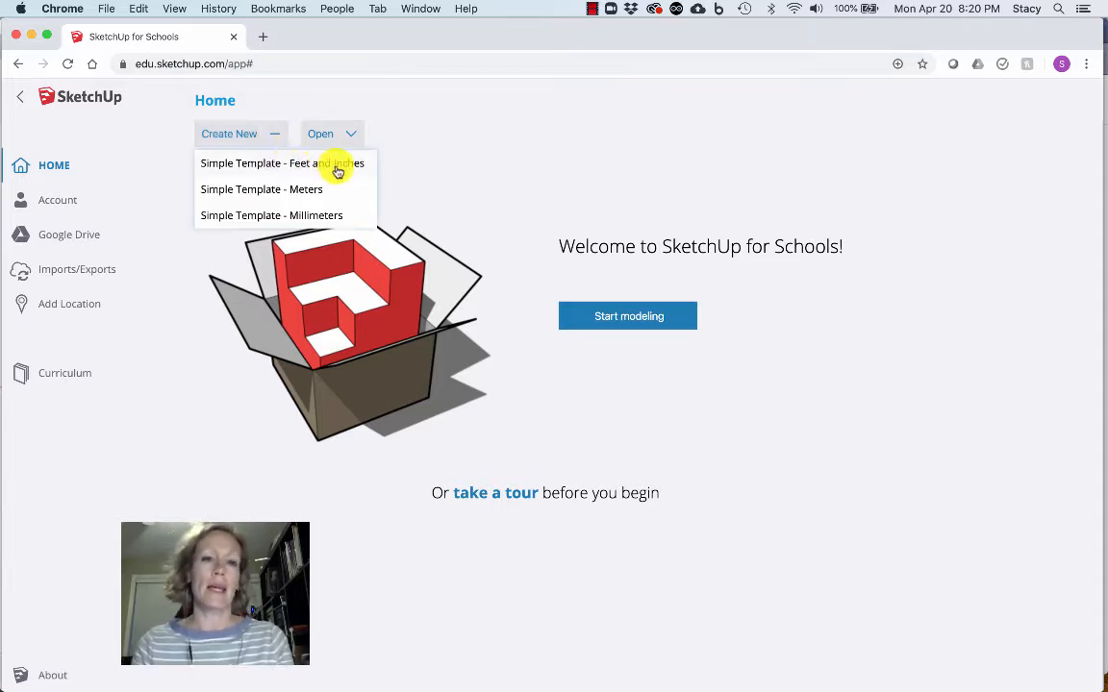
left_click(283, 166)
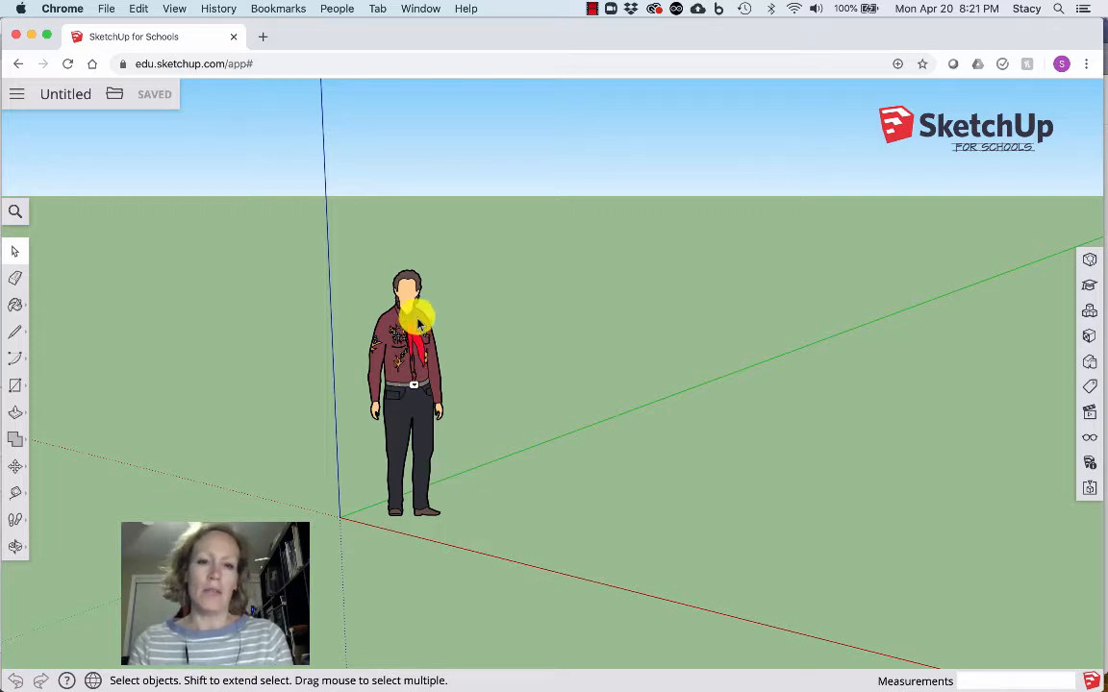
left_click(408, 380)
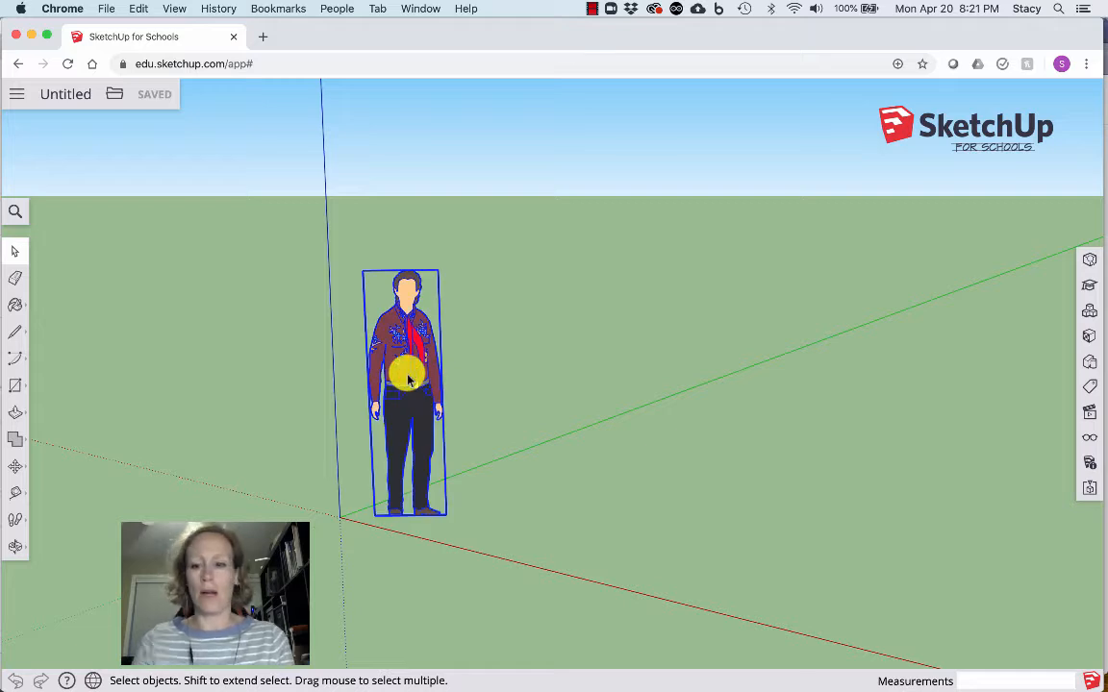
key("Delete")
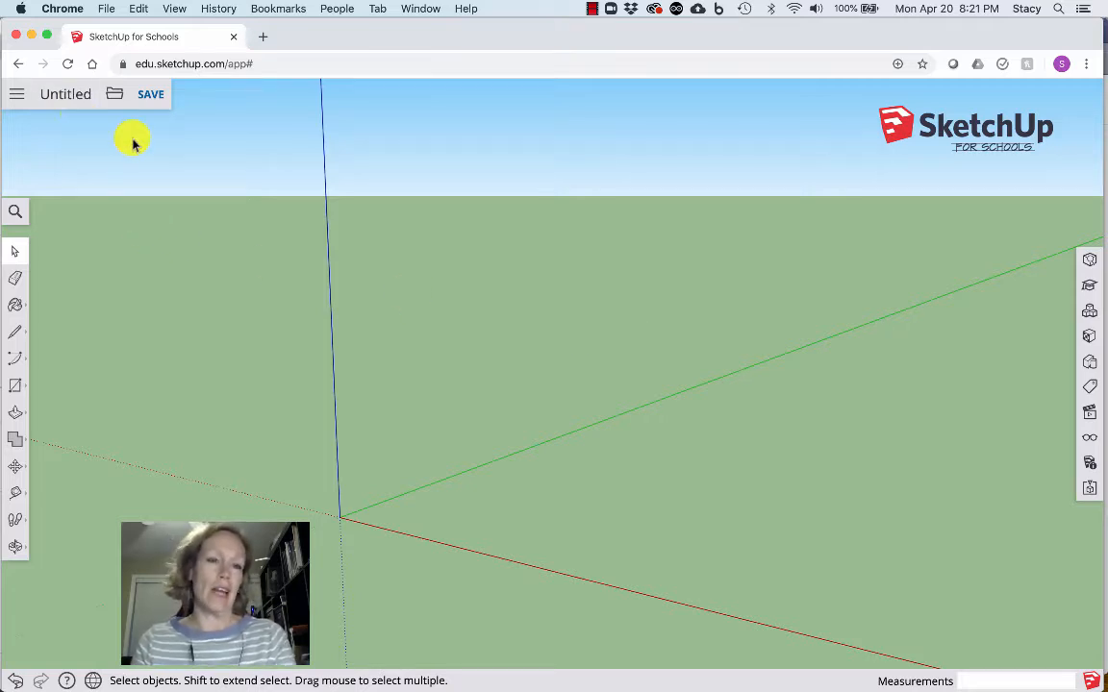
Step: Start saving the untitled model and name it Example Arm
left_click(76, 95)
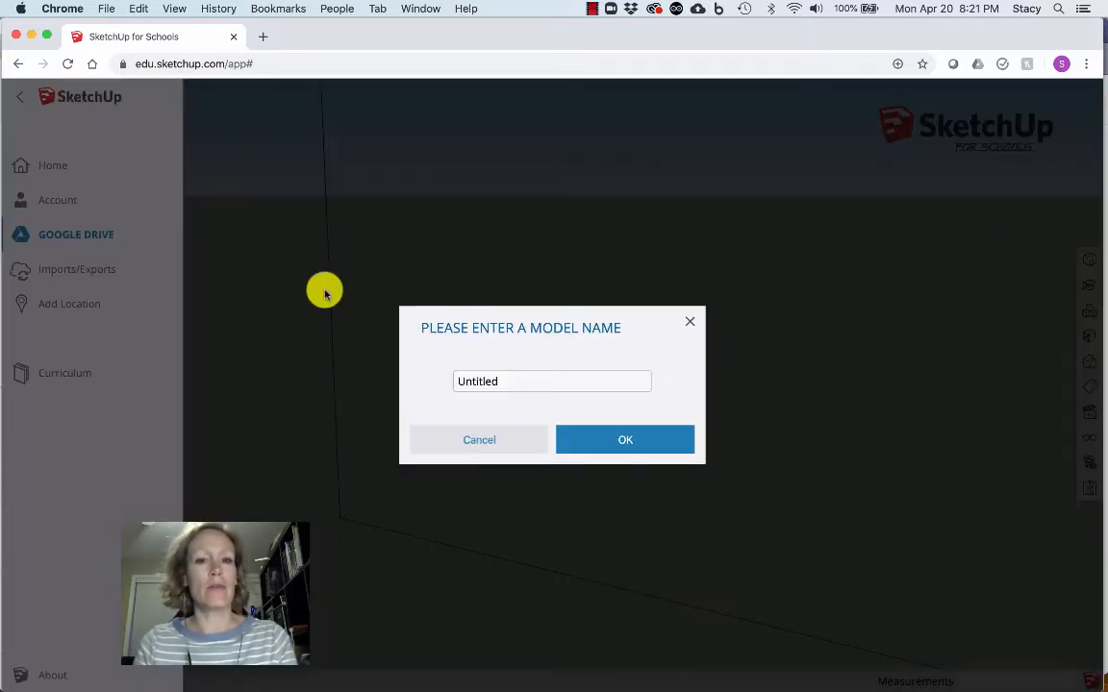
left_click(559, 380)
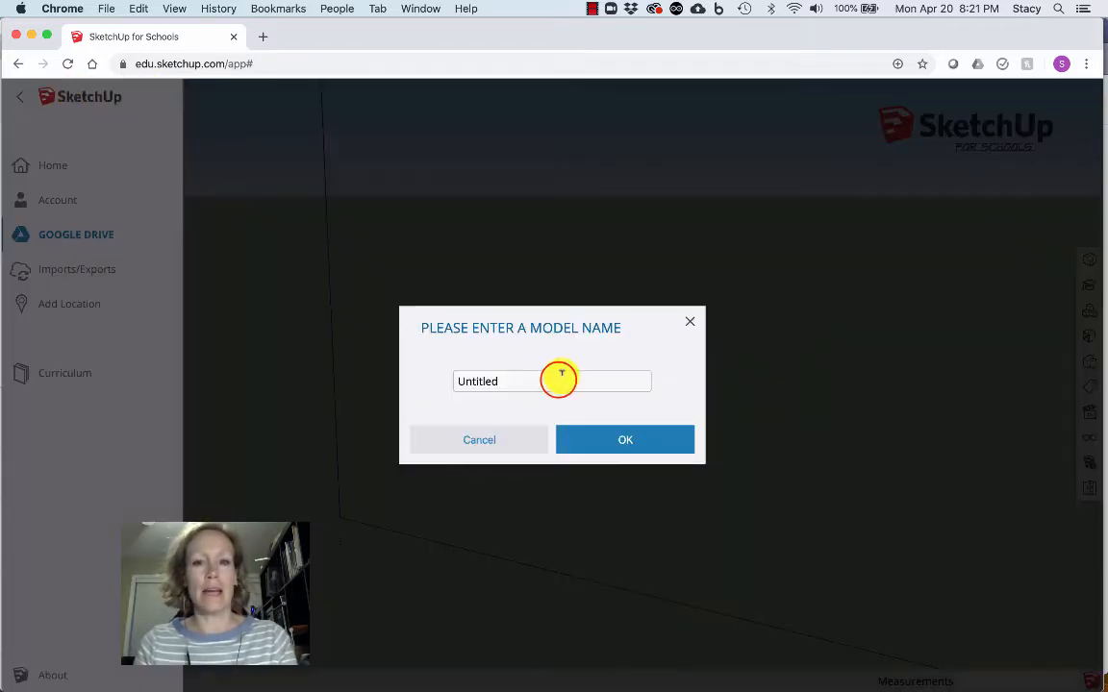
key("BackSpace")
key("BackSpace")
key("BackSpace")
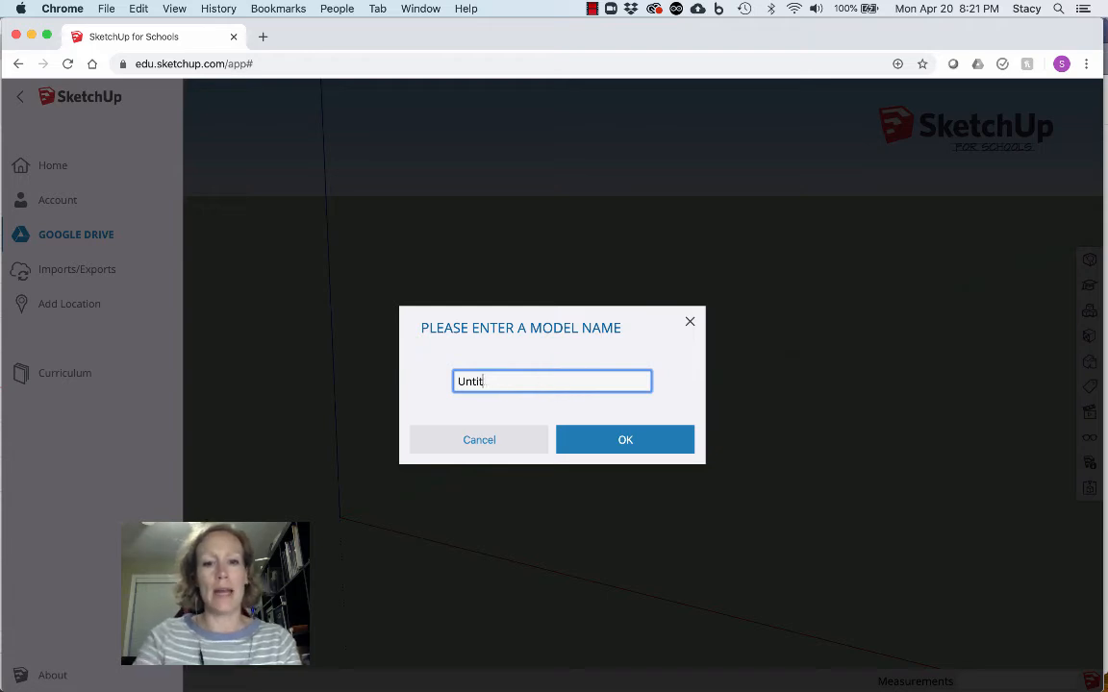
key("BackSpace")
key("BackSpace")
key("BackSpace")
key("BackSpace")
key("BackSpace")
type("T")
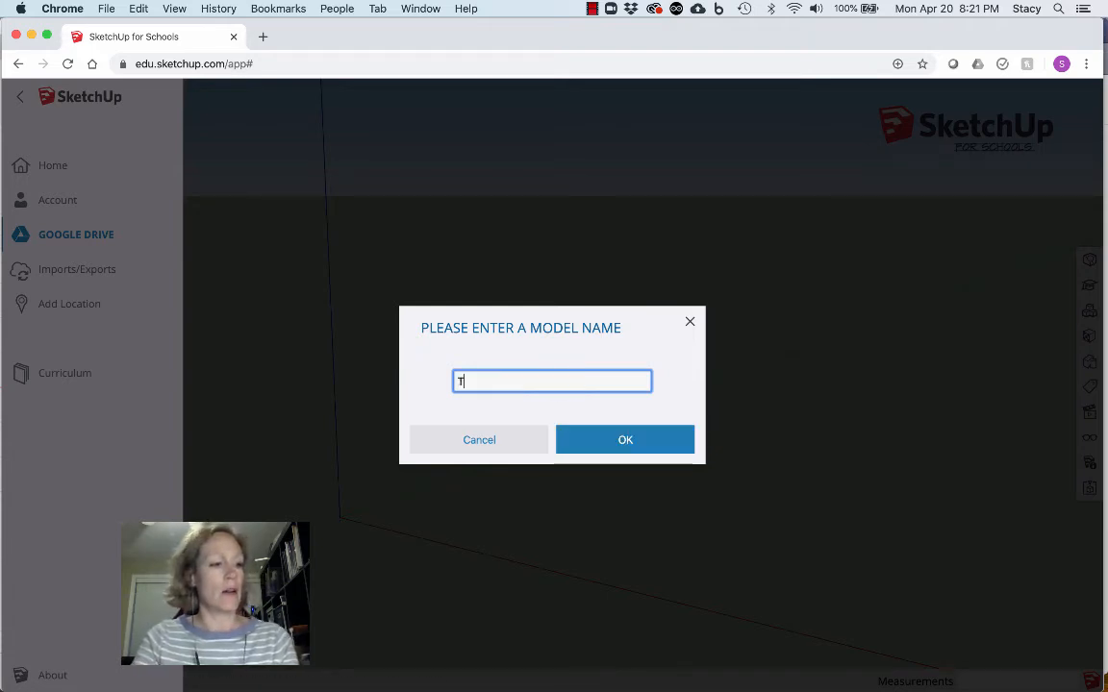
key("BackSpace")
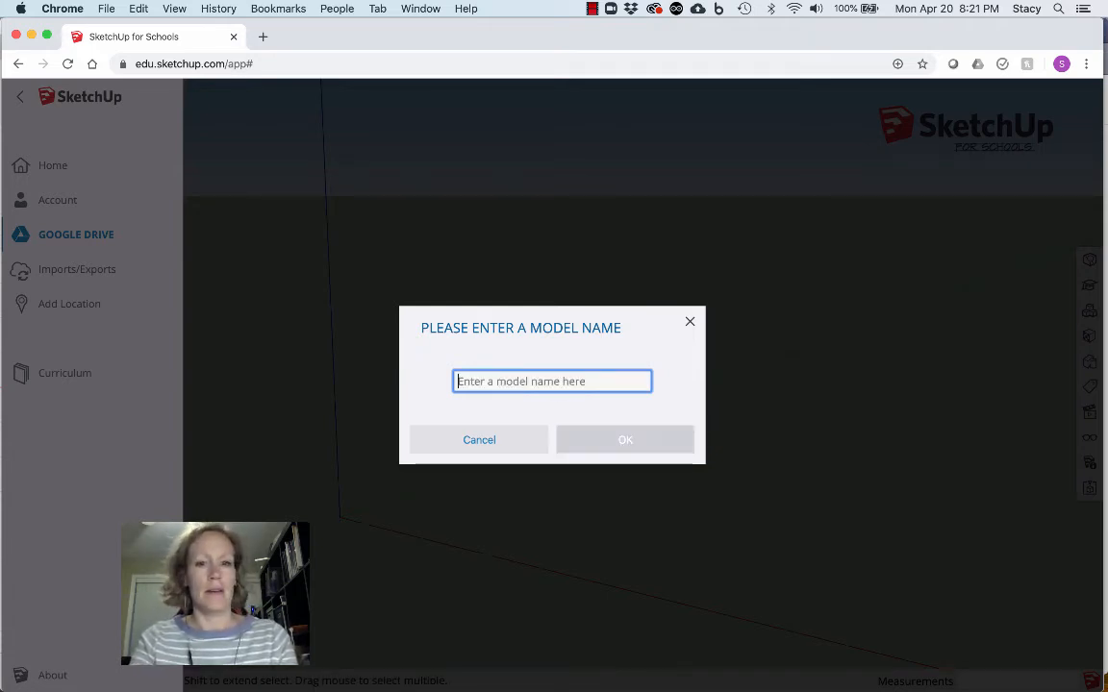
type("E")
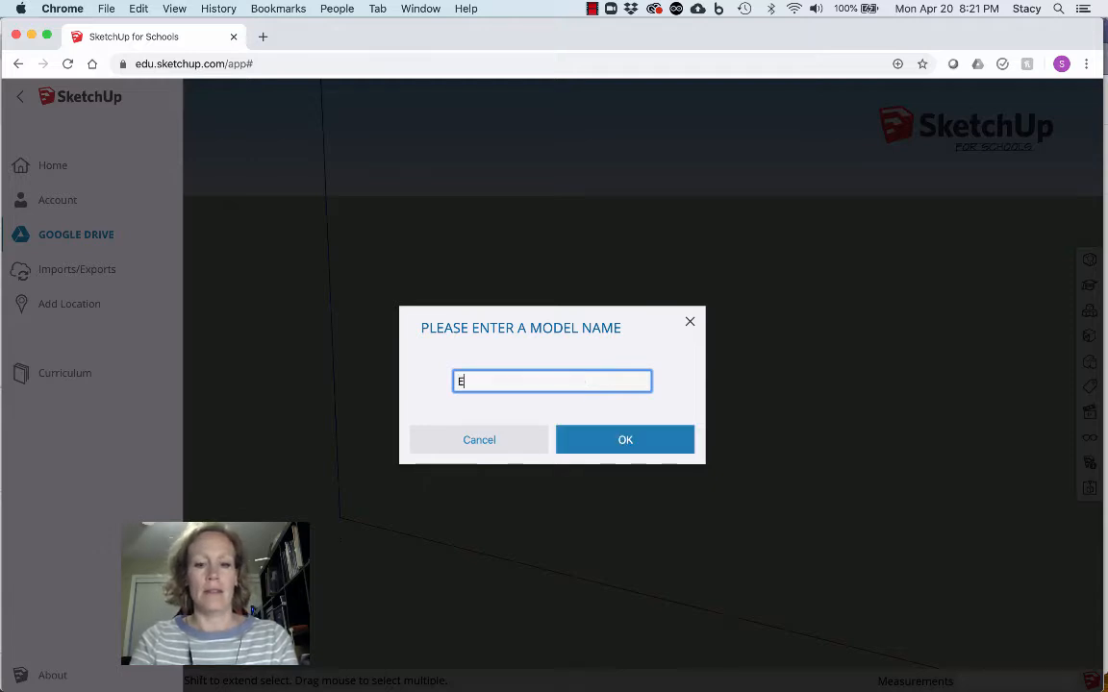
type("xample A")
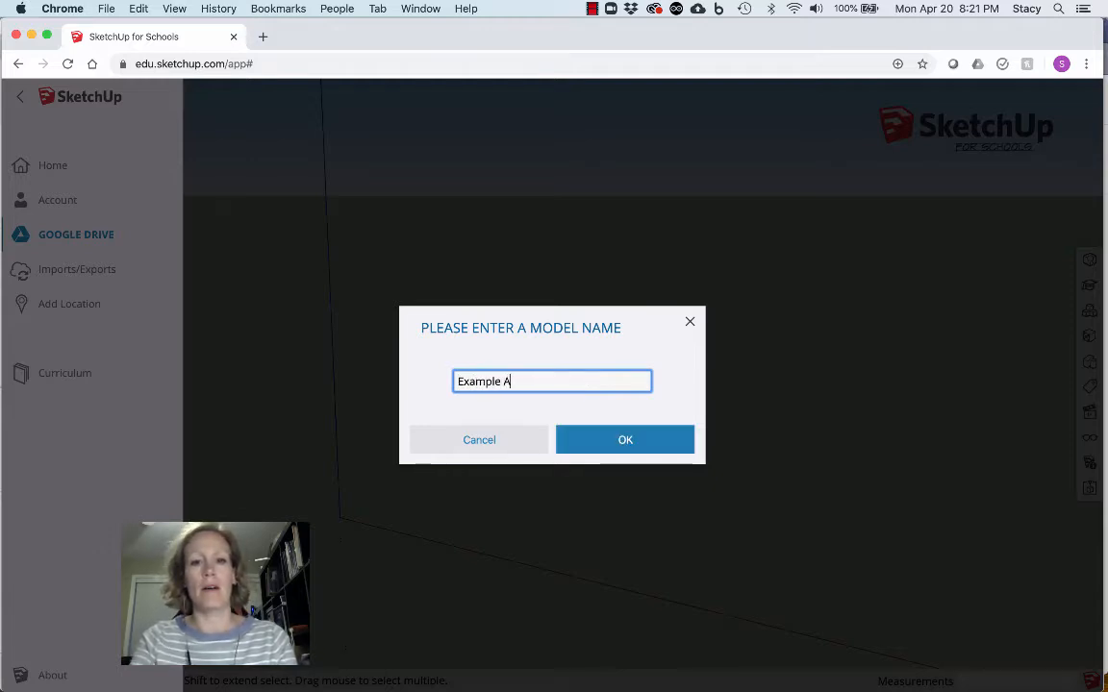
type("rm")
left_click(653, 452)
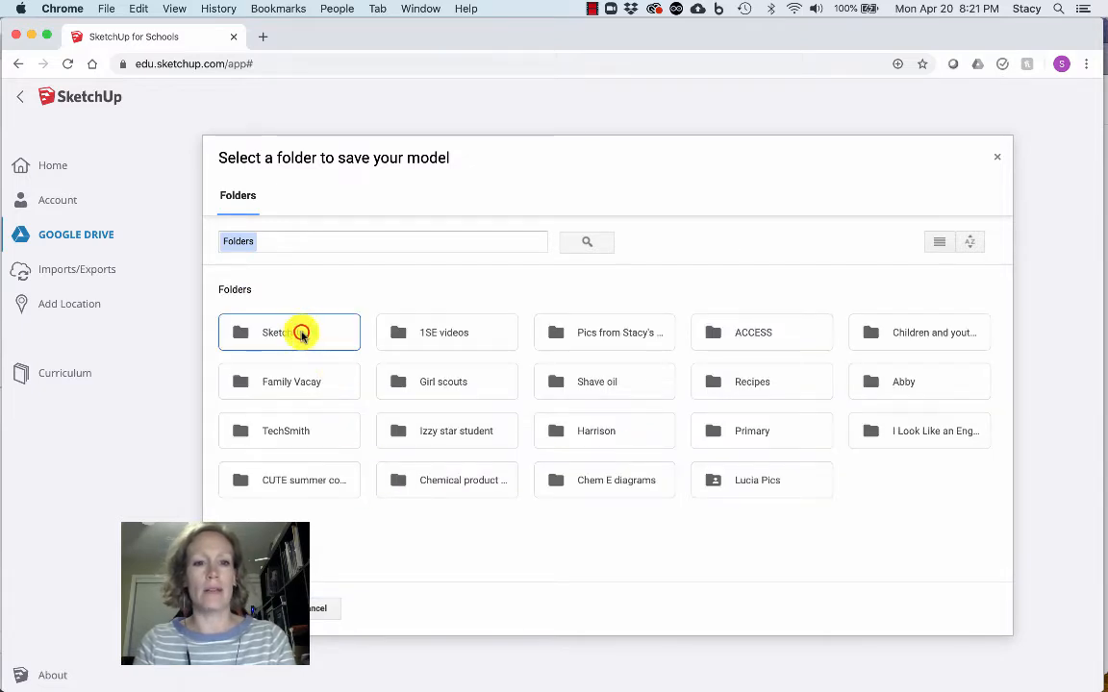
Step: Save the model in the Tutorial folder inside the SketchUp folder on Google Drive
left_click(299, 333)
double_click(267, 333)
left_click(278, 352)
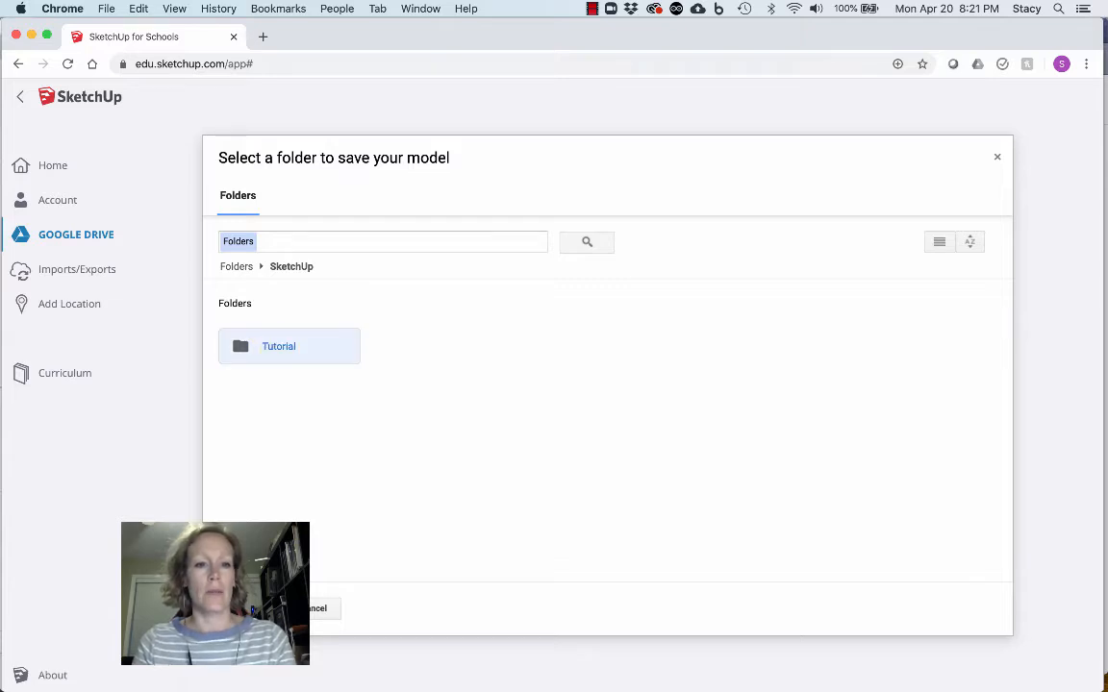
left_click(248, 609)
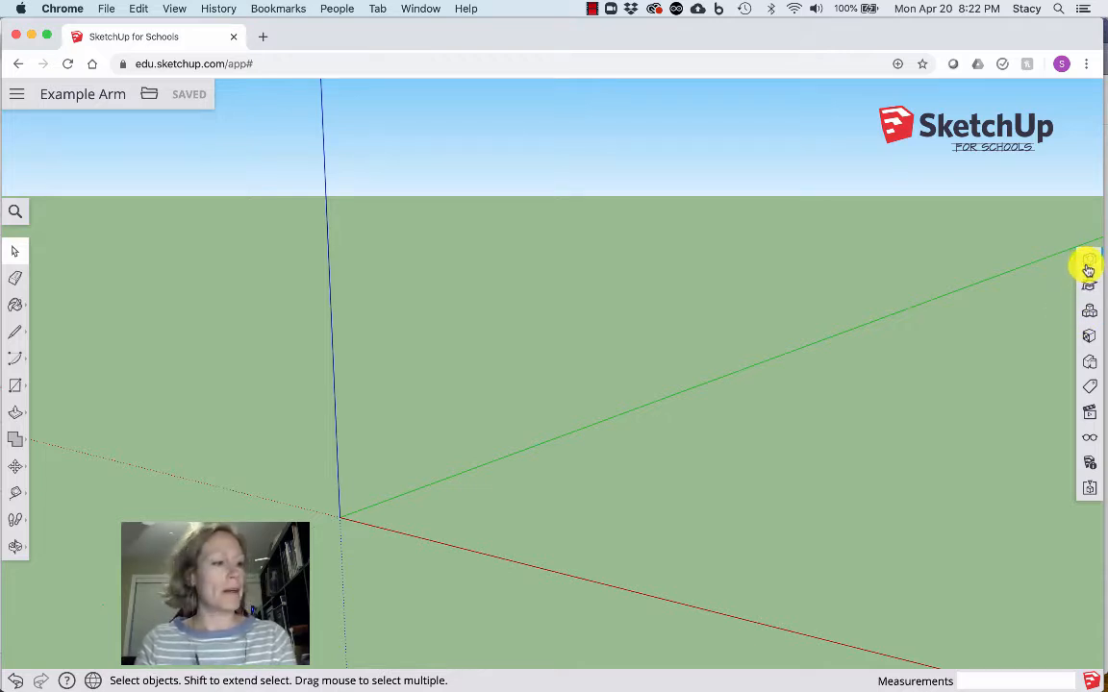
Step: Set the model's length units to decimal inches with a precision of 0.000
left_click(1091, 463)
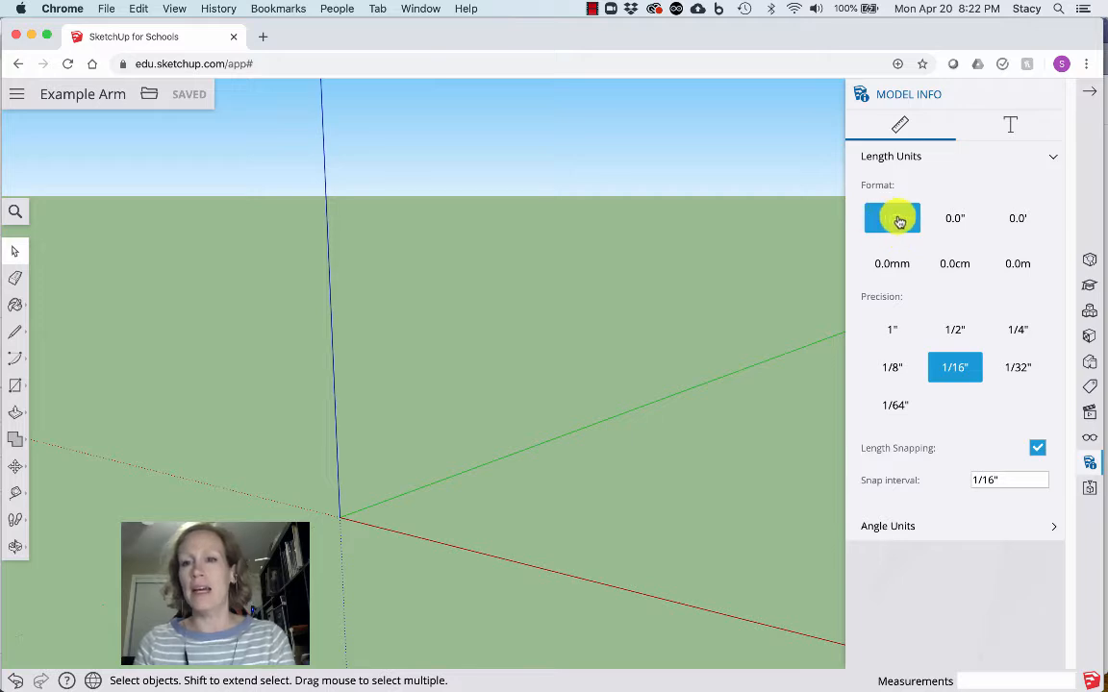
left_click(957, 217)
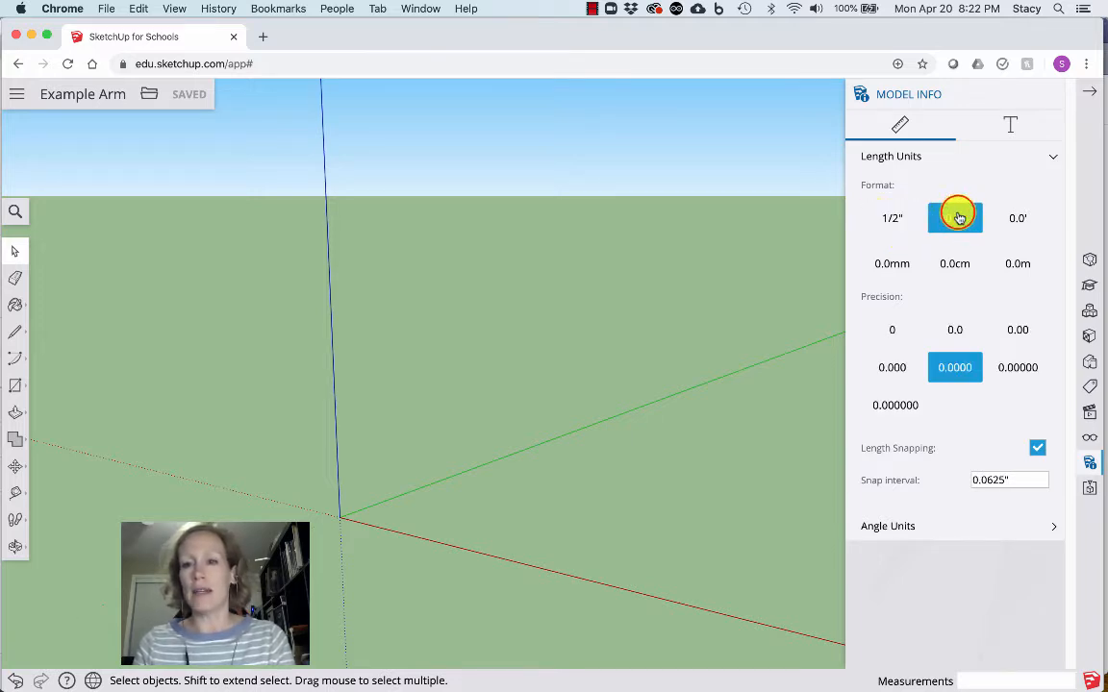
left_click(893, 367)
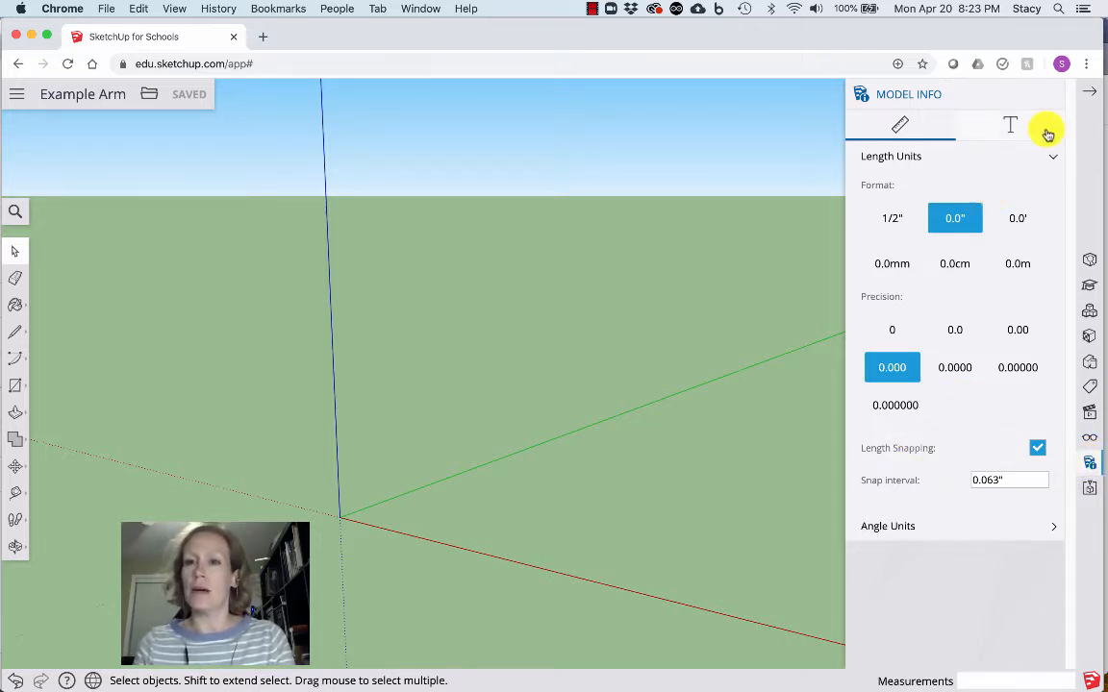
left_click(1087, 91)
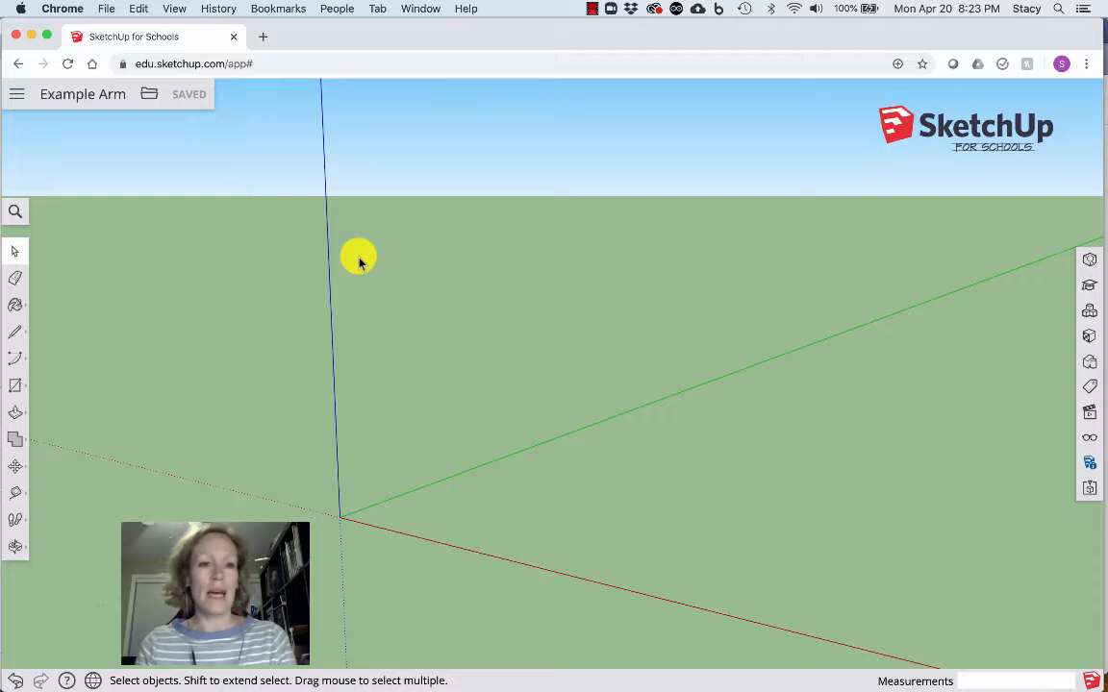
Step: Draw a 16" by 0.75" rectangle on the ground plane, starting at the origin and running along the red axis
left_click(15, 391)
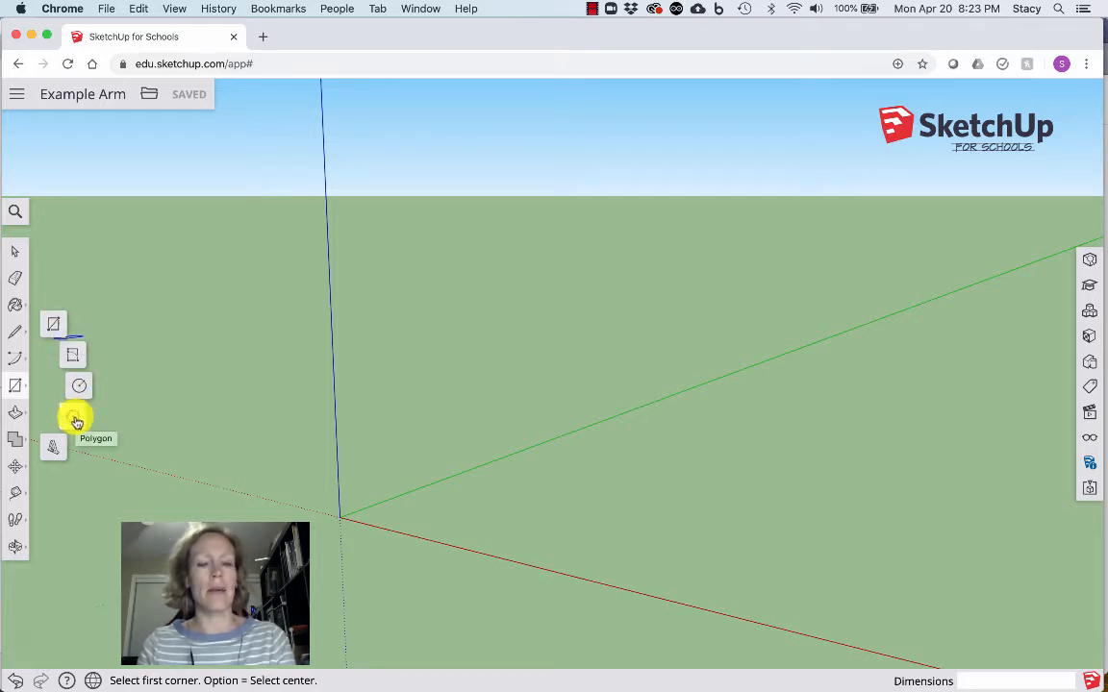
left_click(57, 326)
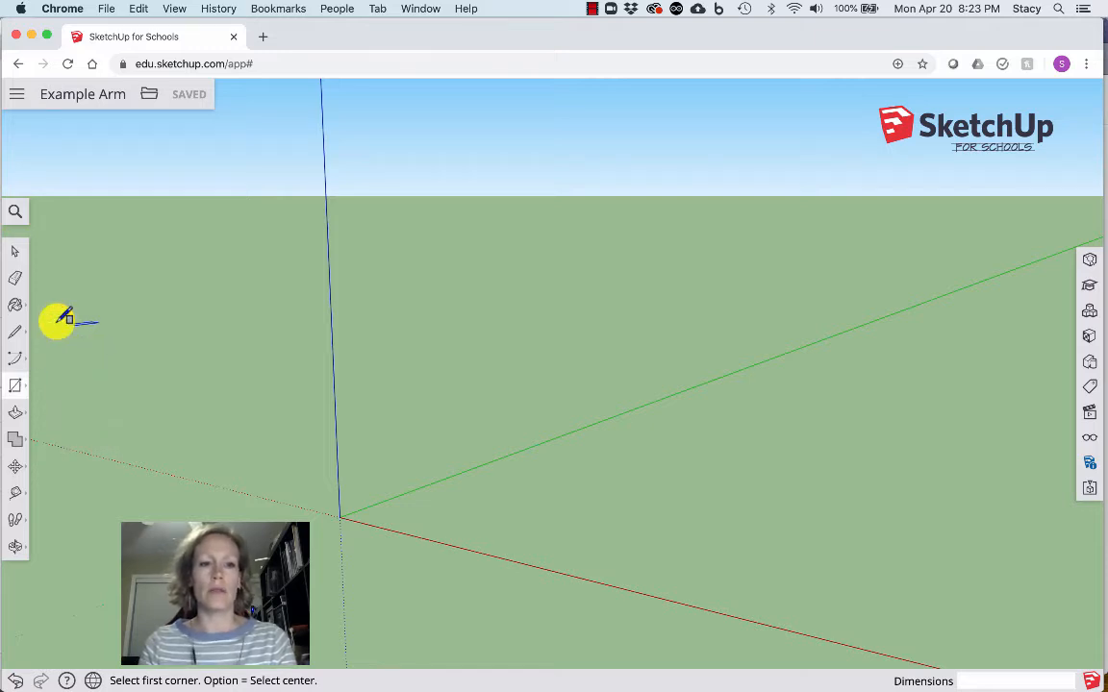
left_click(341, 515)
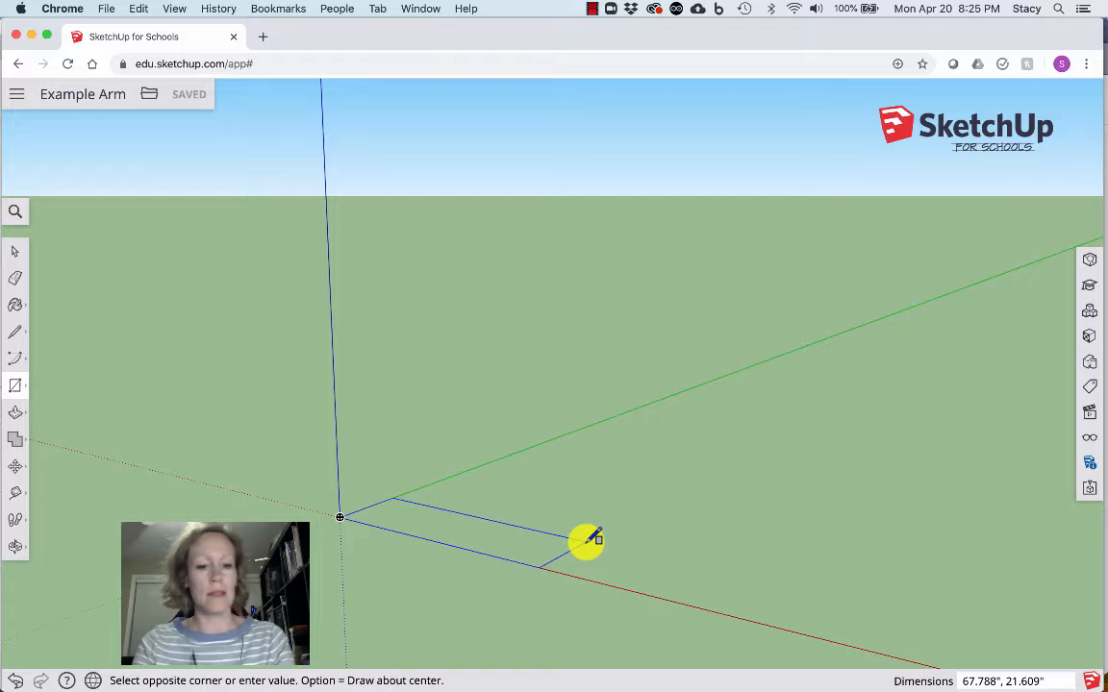
type("16\"")
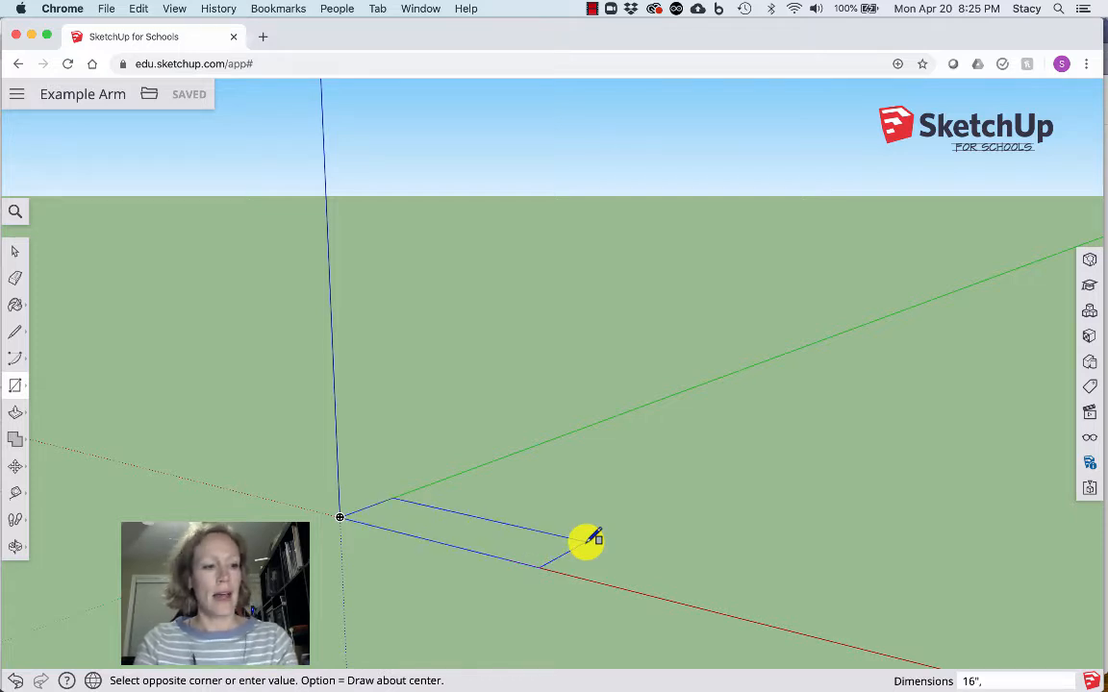
type(",0")
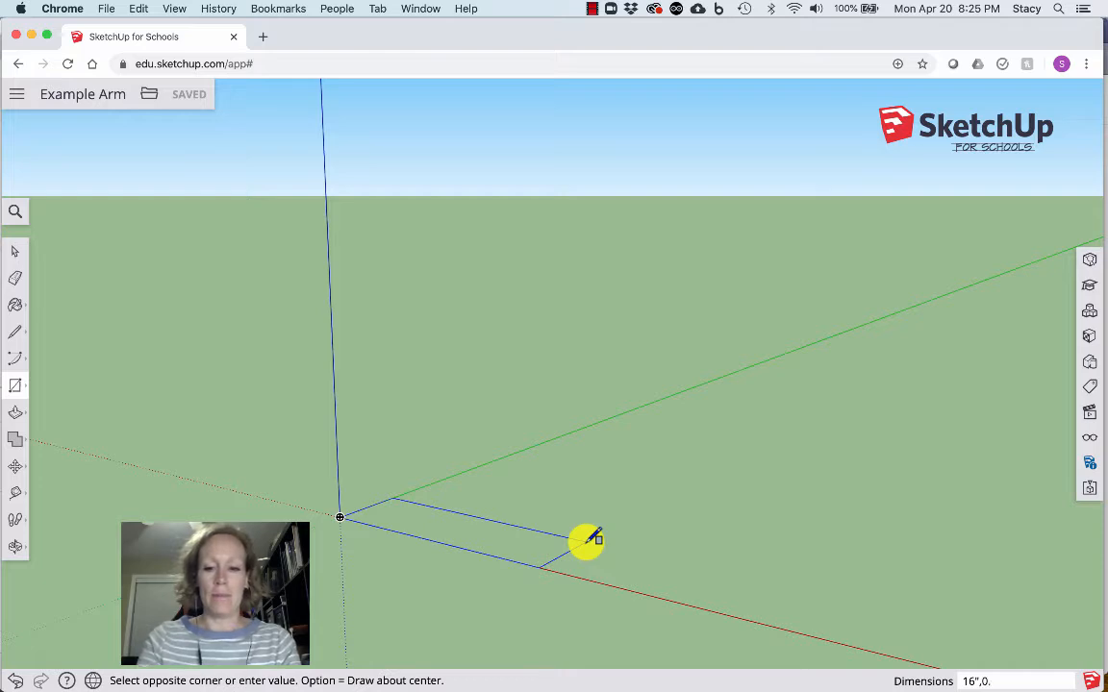
type(".75")
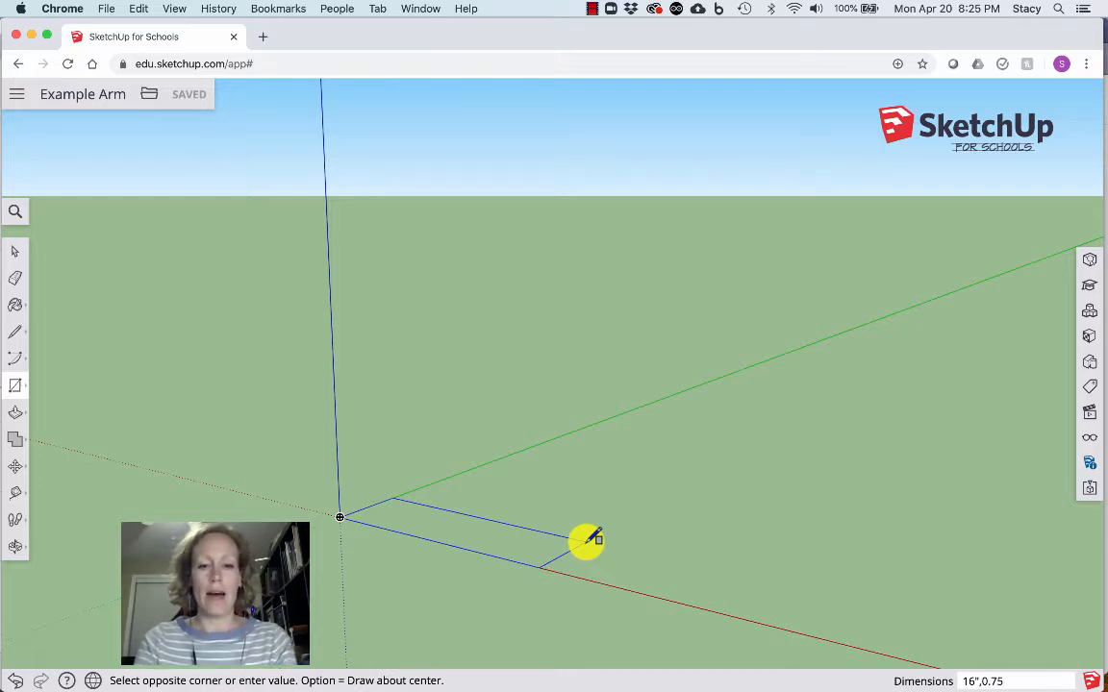
type("\"")
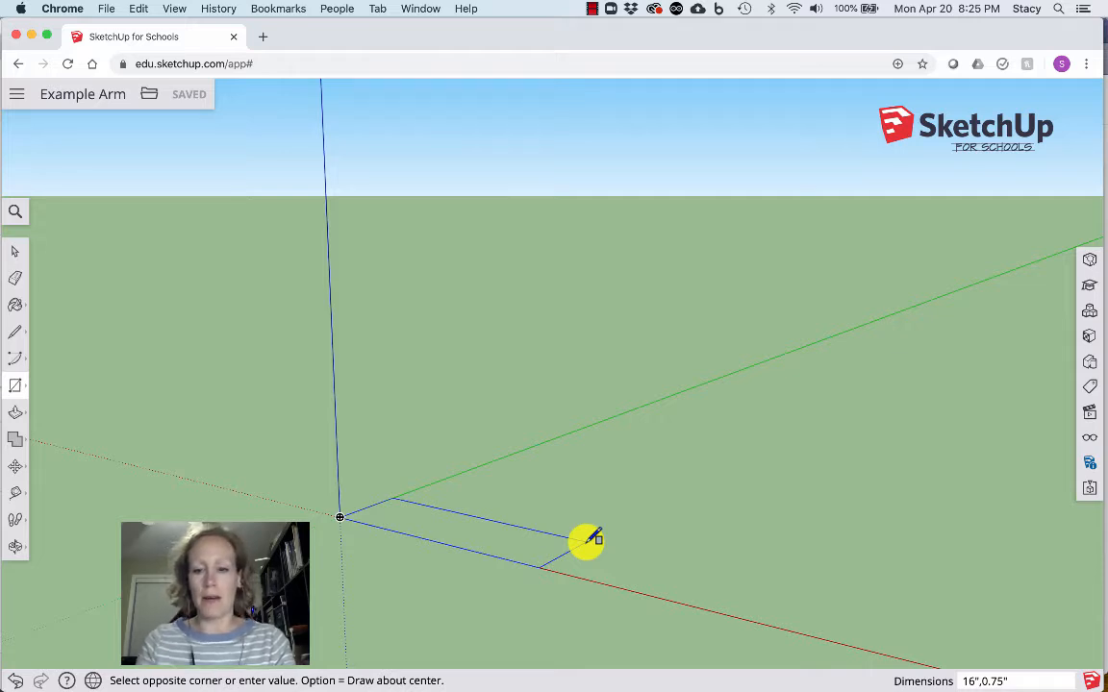
key("Return")
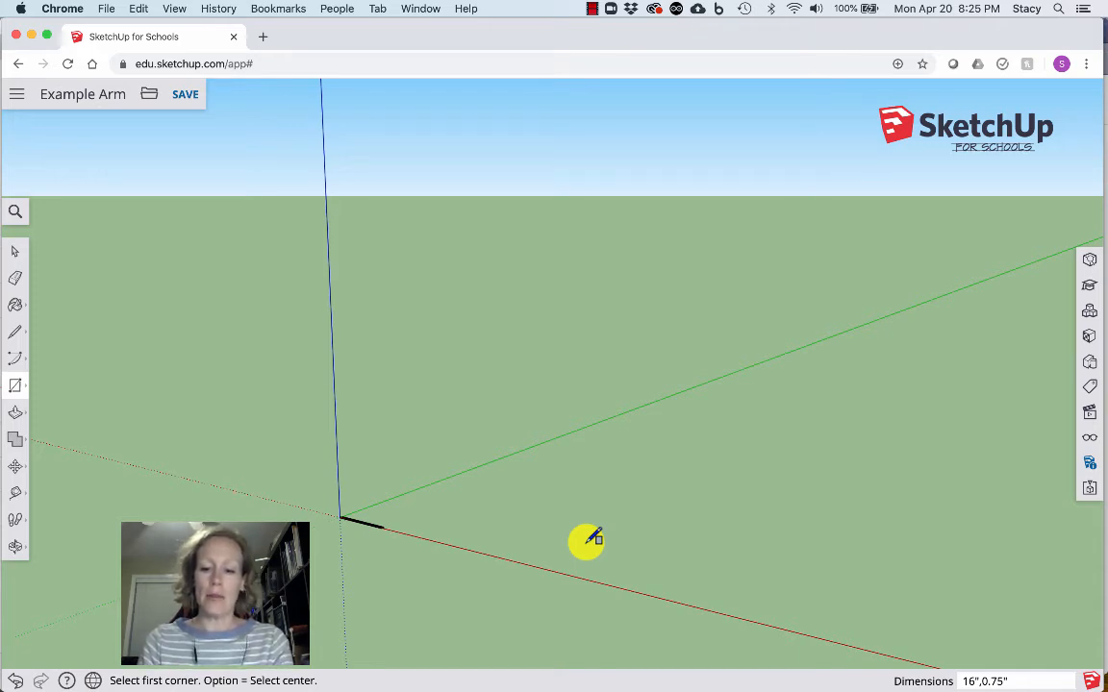
Step: Zoom to the model's extents so that the thin rectangle fills the view
right_click(587, 543)
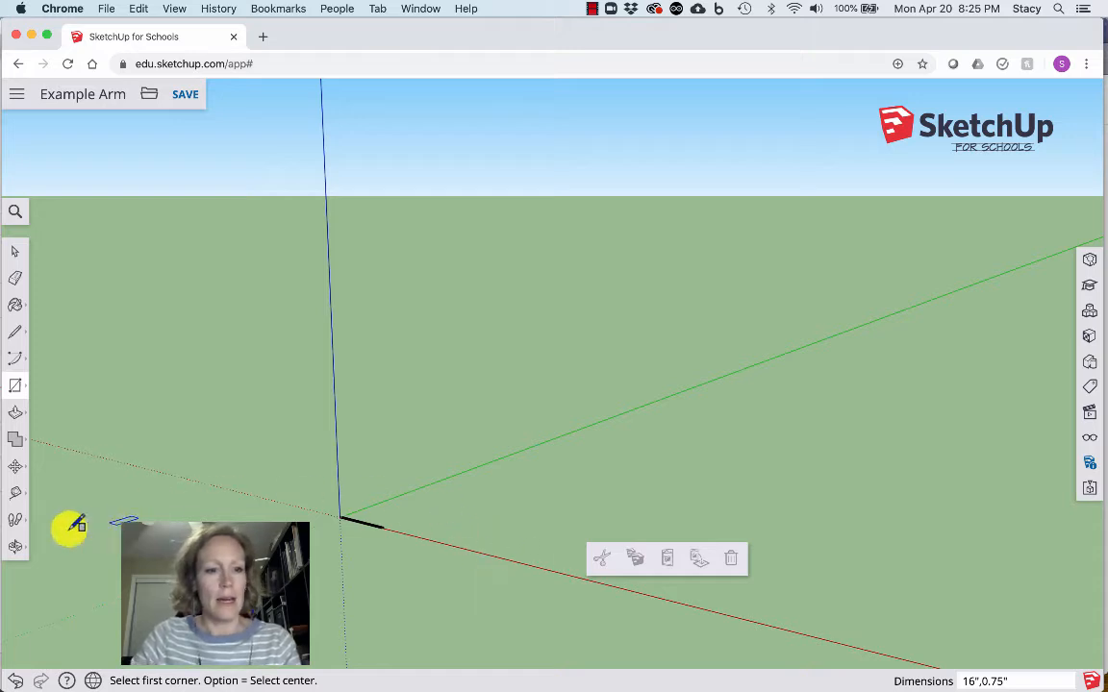
left_click(14, 549)
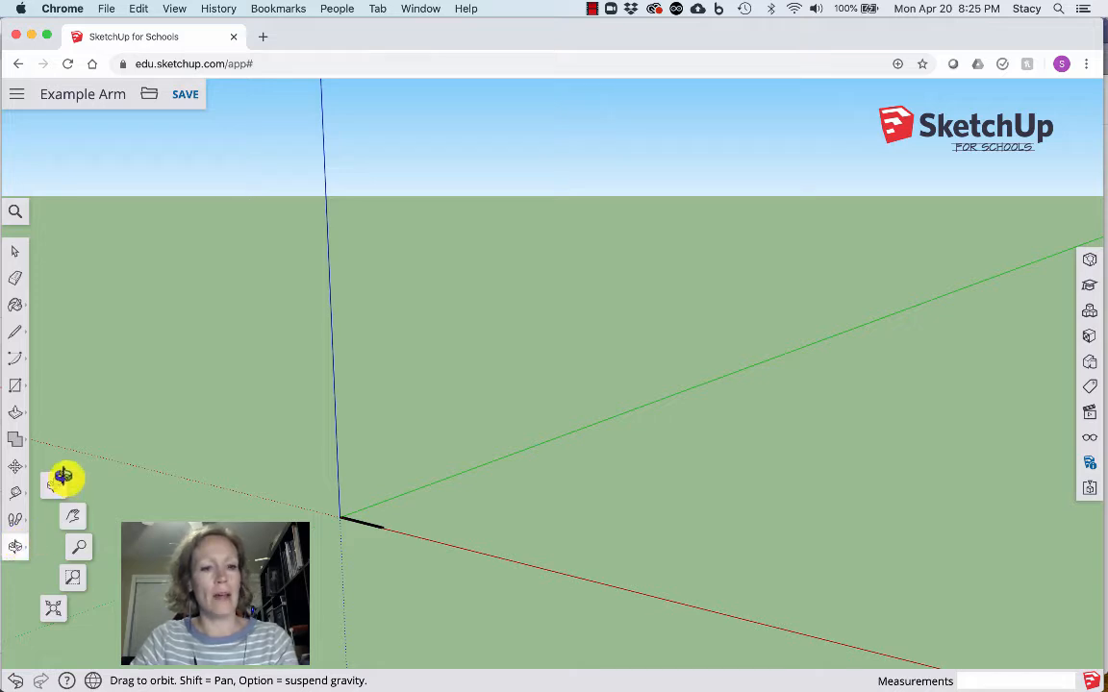
left_click(55, 608)
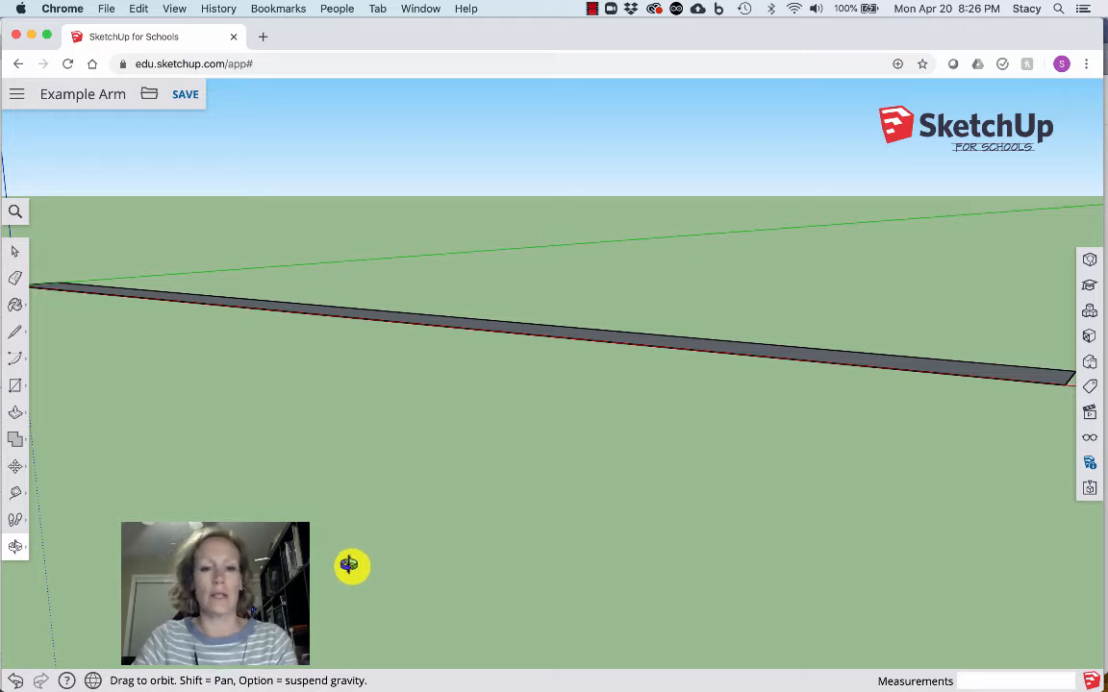
Step: Push/Pull the 16" by 0.75" rectangle upward by 1.5" to form a solid bar
left_click_drag(351, 566, 350, 565)
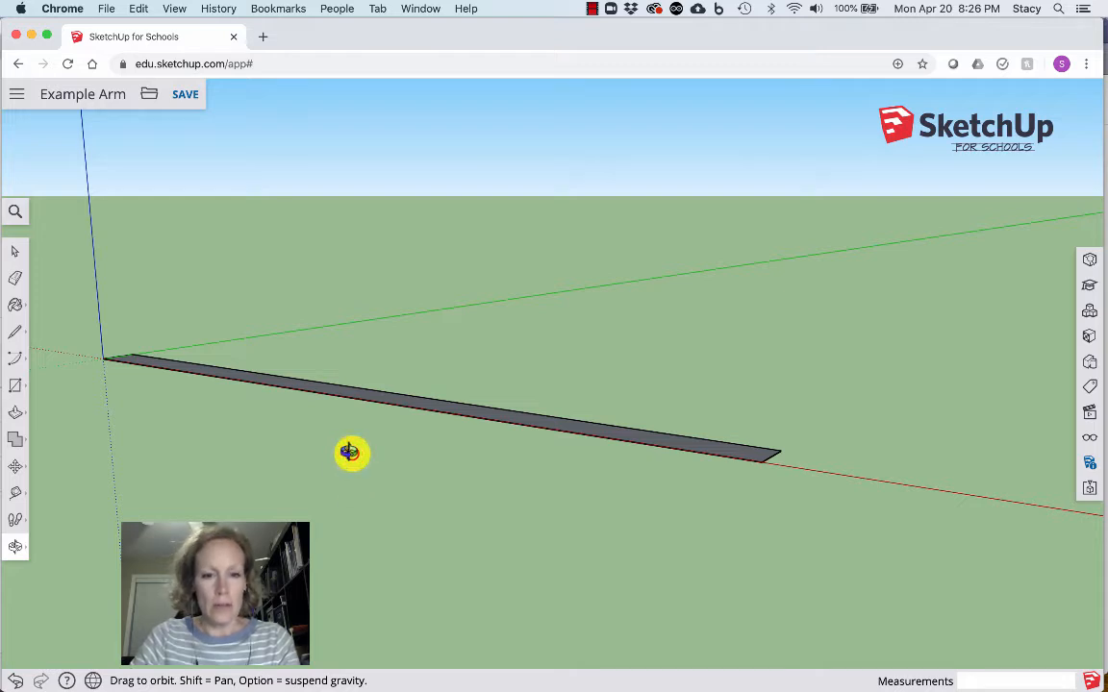
left_click_drag(354, 452, 366, 535)
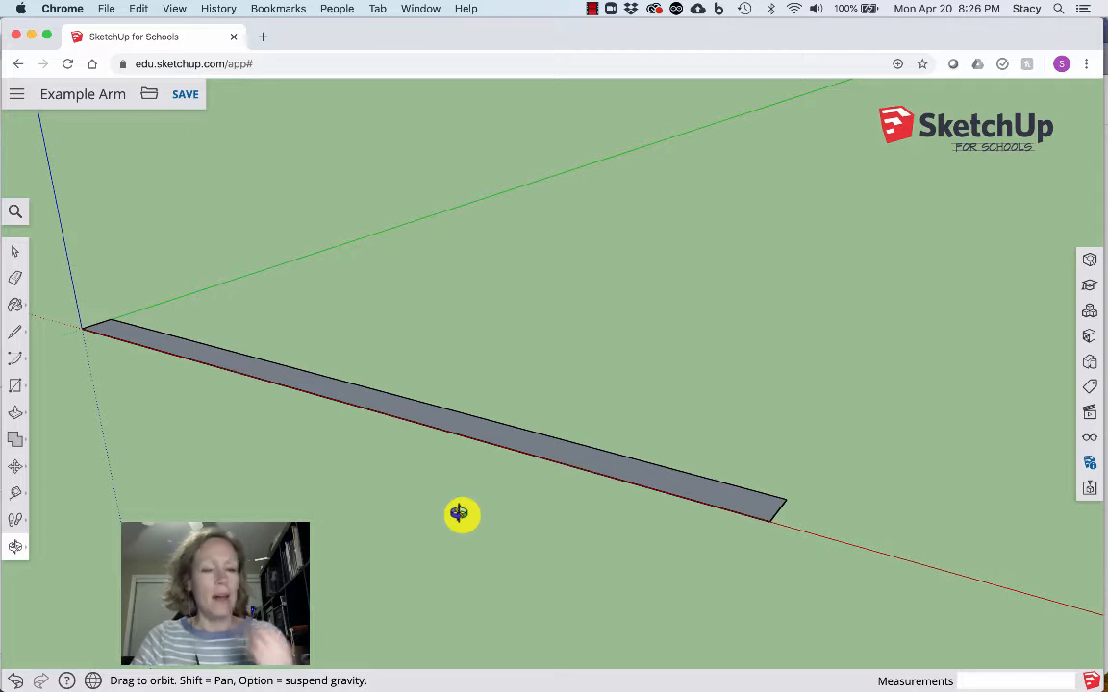
left_click(19, 414)
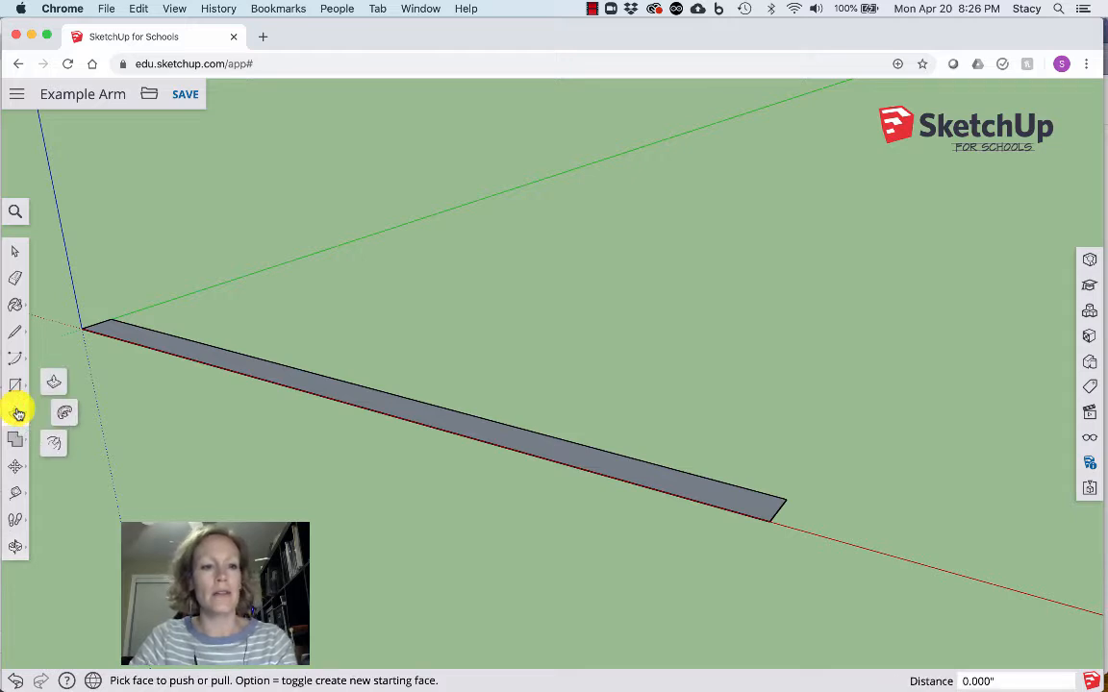
left_click(53, 384)
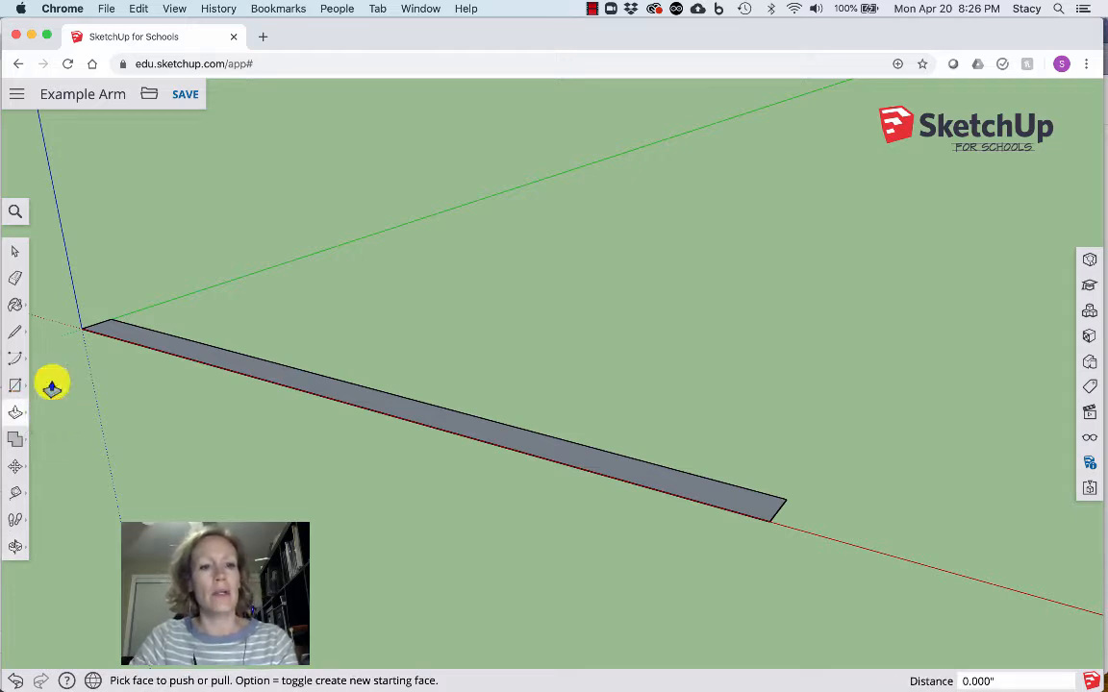
left_click(375, 399)
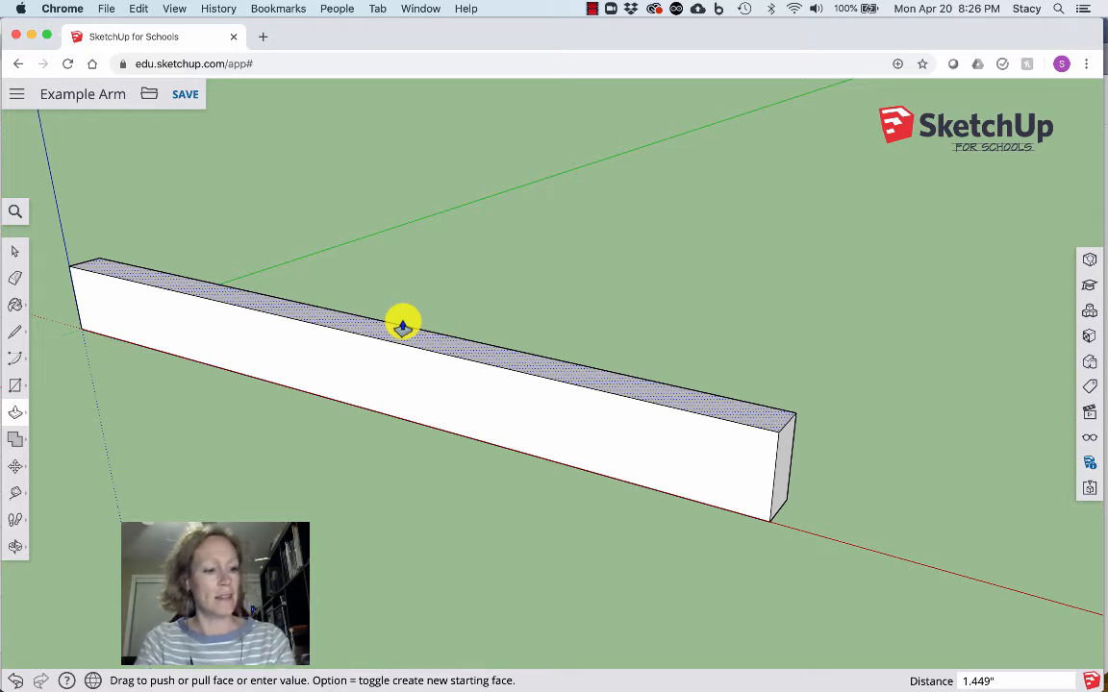
type("1.5")
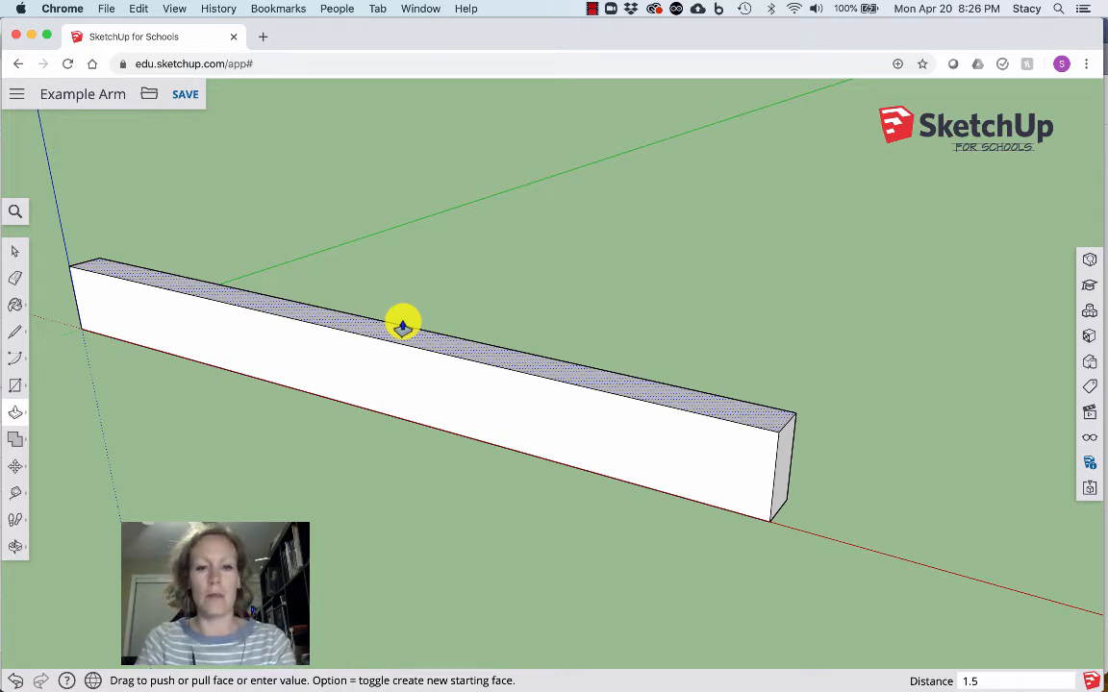
key("Return")
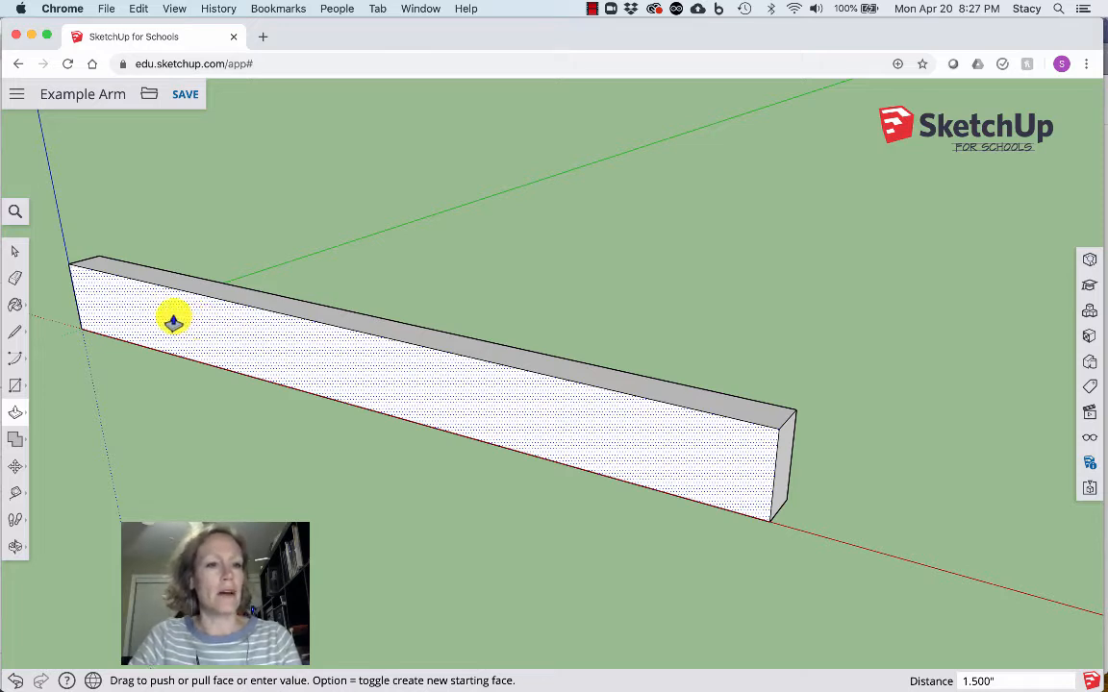
Step: Orbit and pan the view until the bar's long front face is seen nearly head-on and in full
left_click(24, 494)
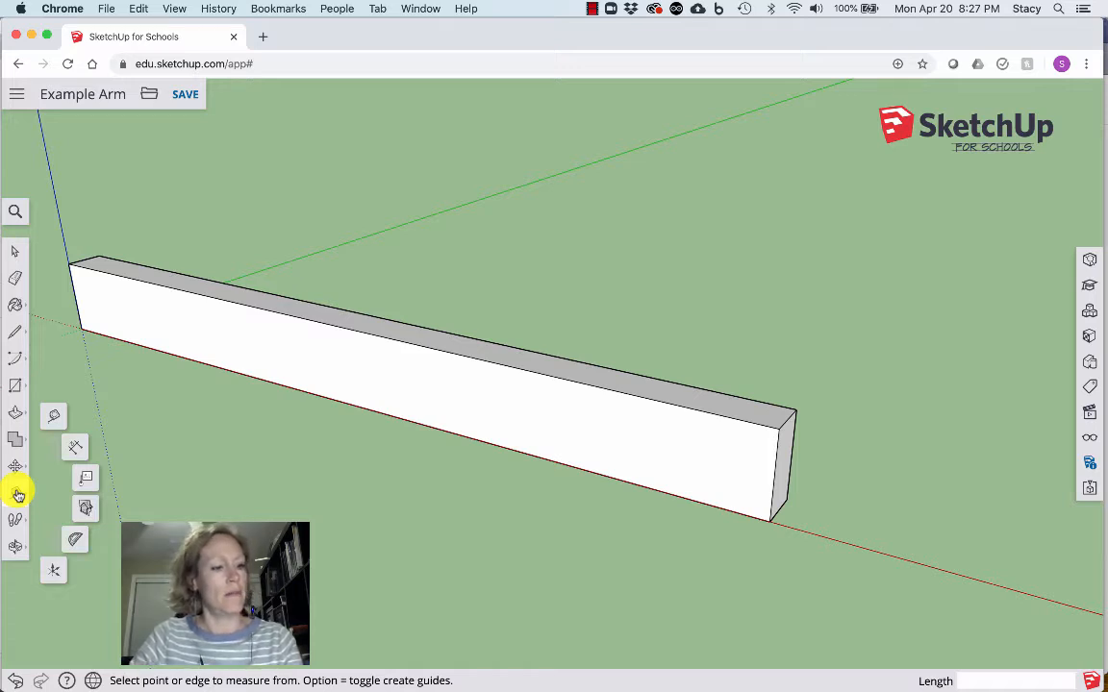
left_click(55, 416)
left_click(57, 420)
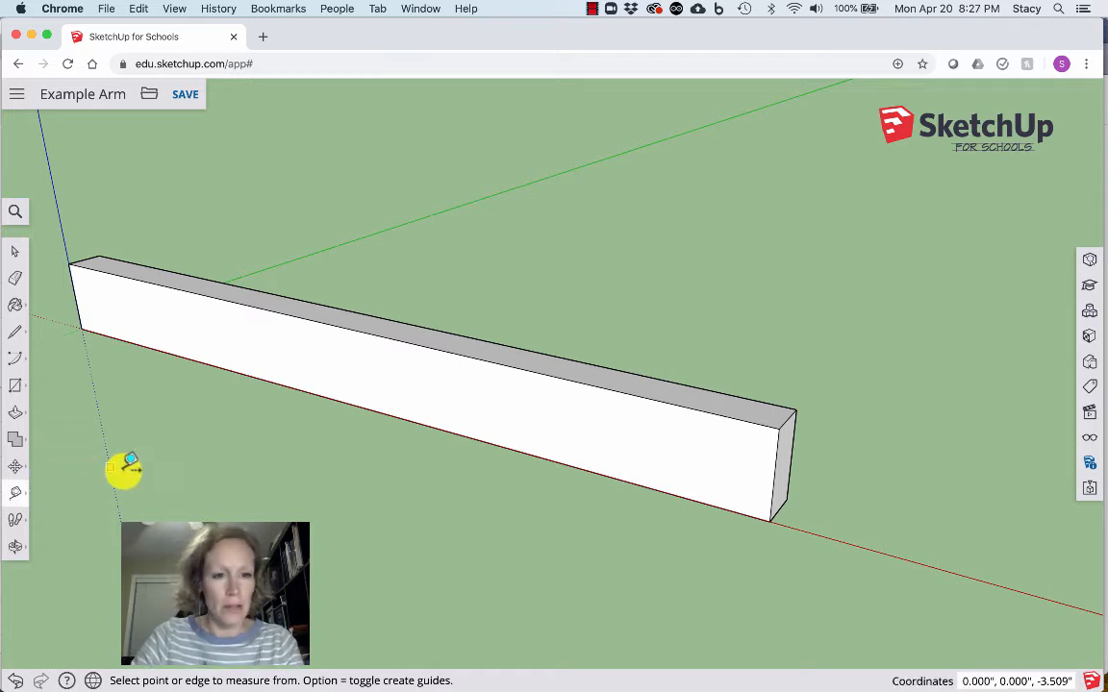
key("o")
left_click_drag(117, 467, 228, 455)
key("t")
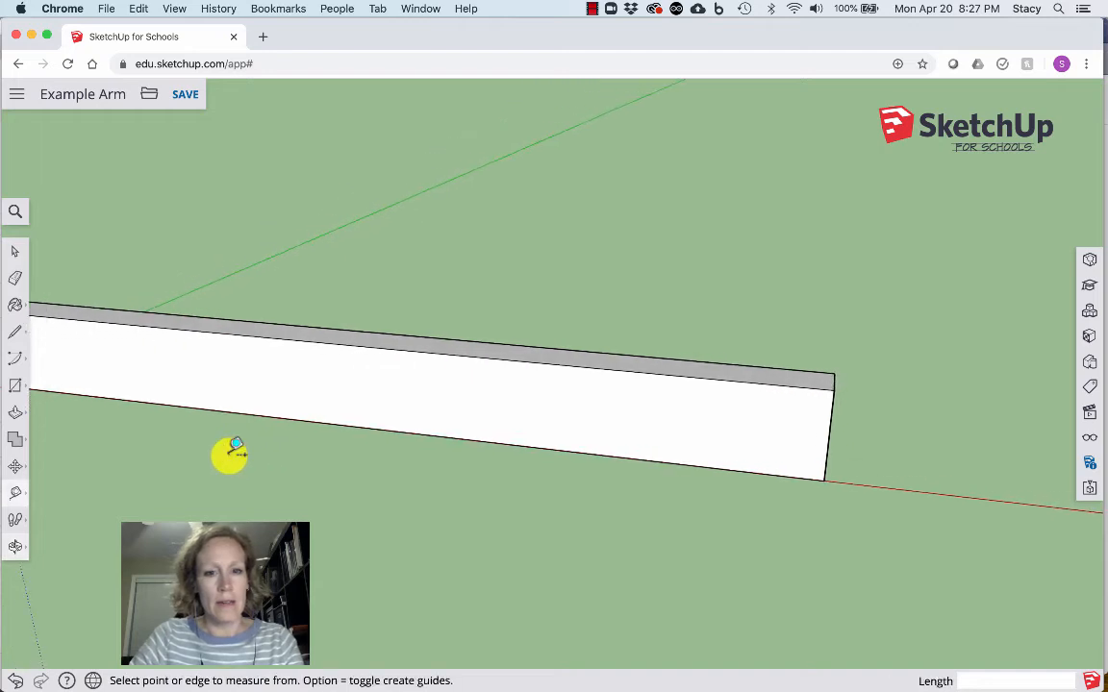
middle_click_drag(235, 457, 236, 460)
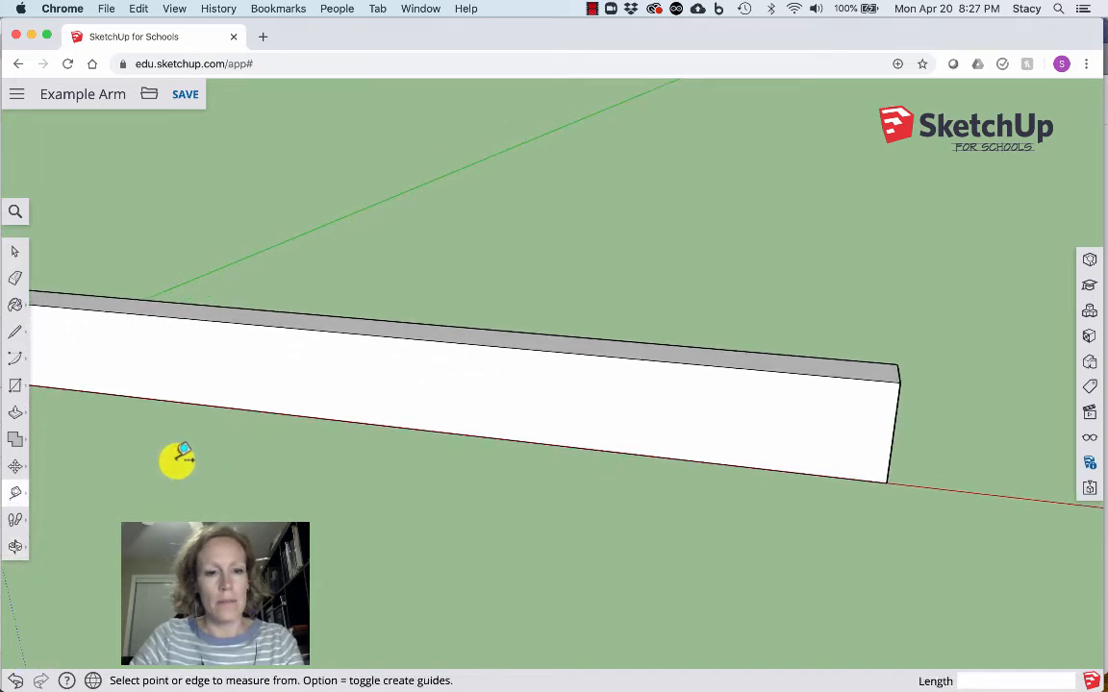
left_click(16, 546)
left_click(83, 517)
left_click_drag(131, 499, 291, 477)
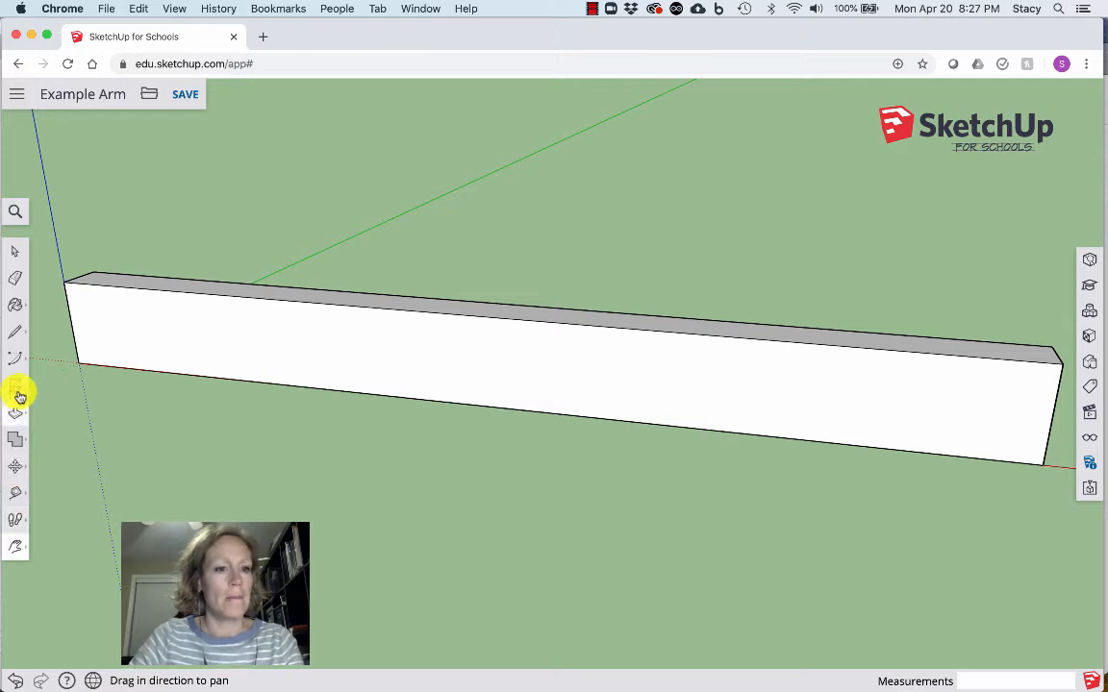
Step: Create a vertical guide line on the front face with the Tape Measure, 0.5" in from the end edge at the origin
left_click(13, 491)
left_click(41, 415)
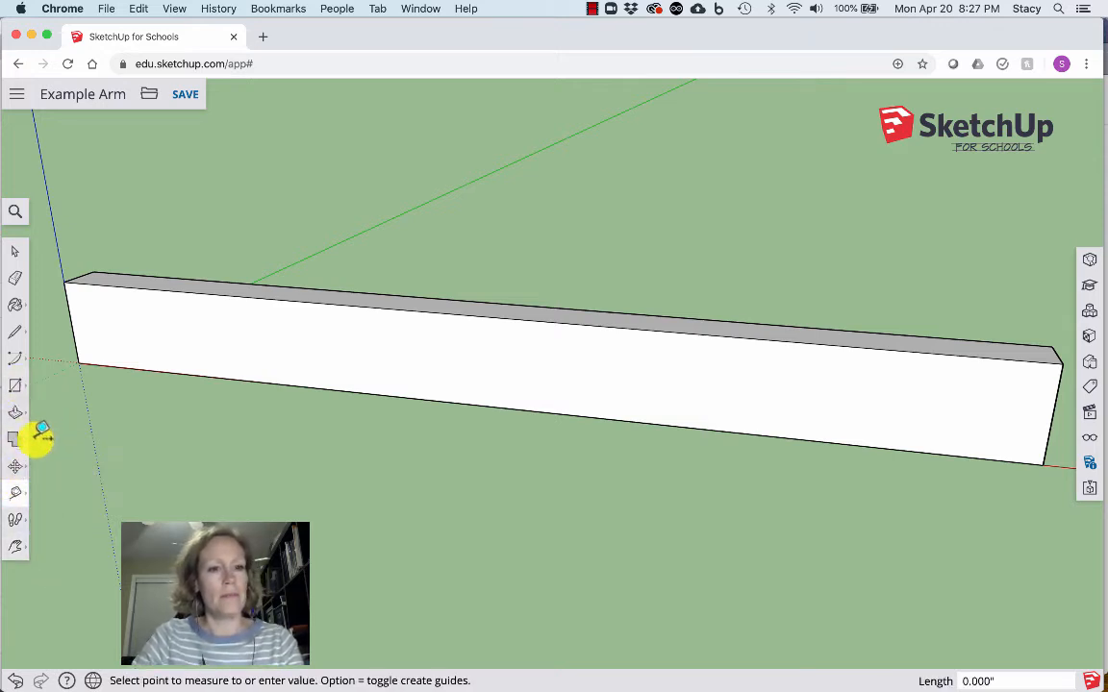
left_click(101, 329)
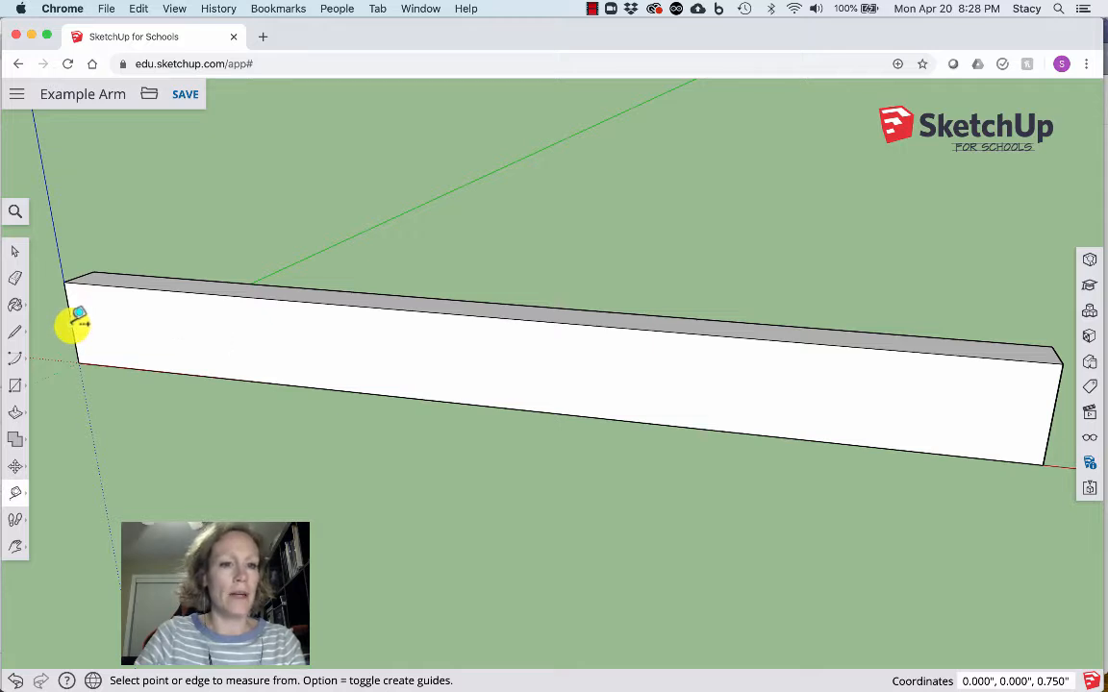
left_click(77, 315)
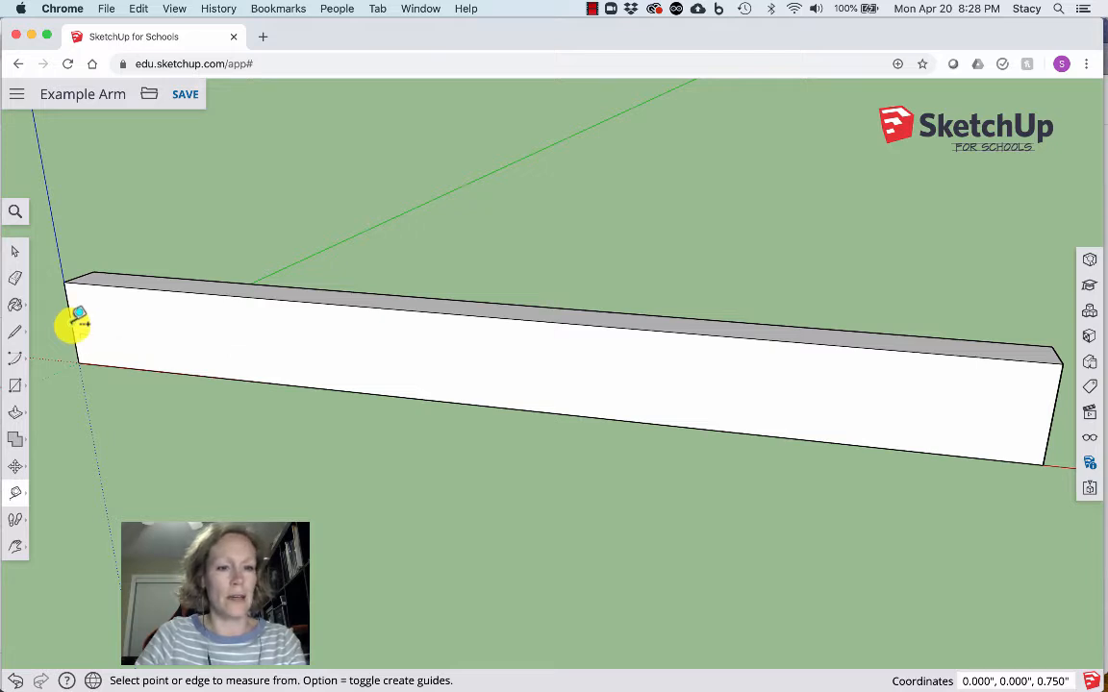
left_click(73, 321)
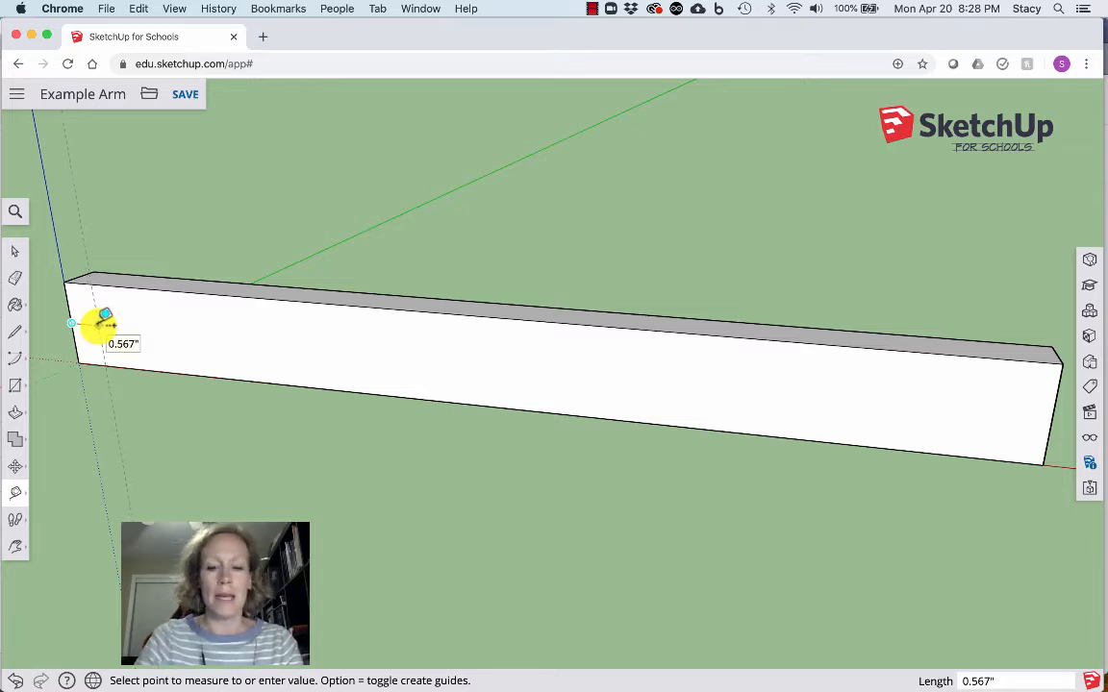
type("0.")
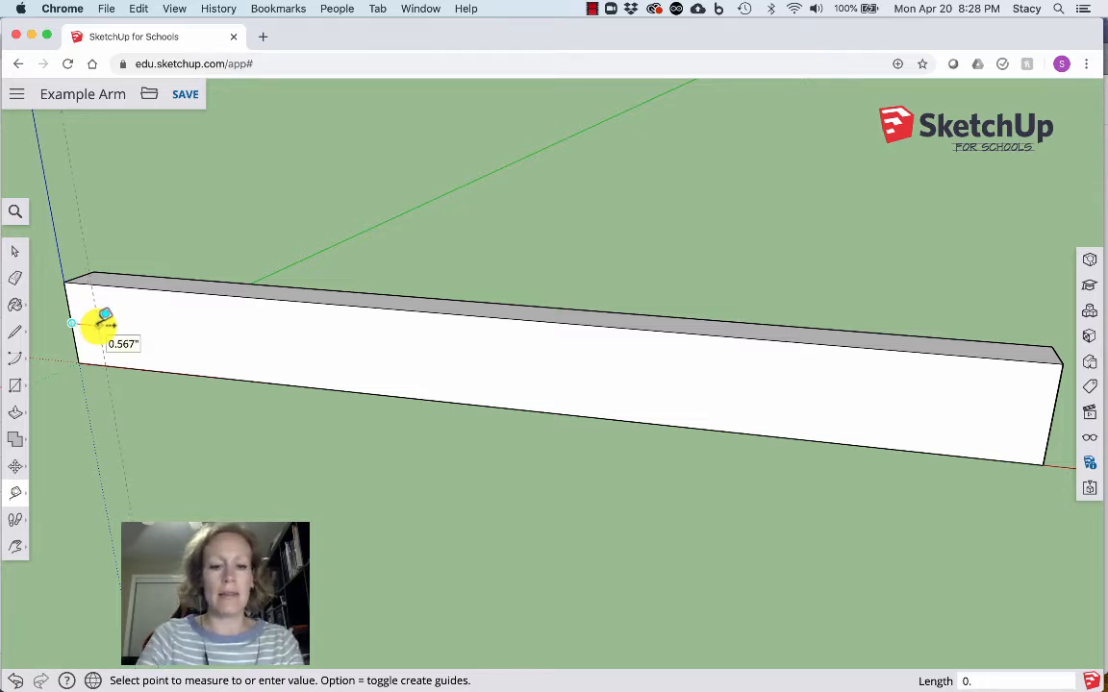
type("5")
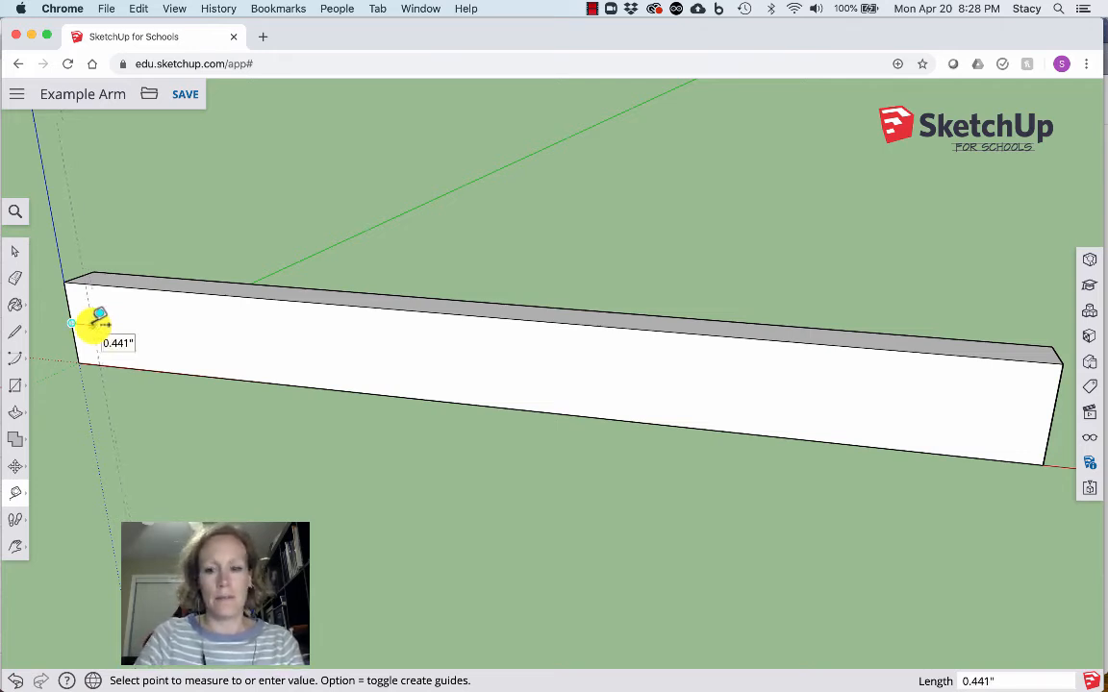
type("0.5")
key("Return")
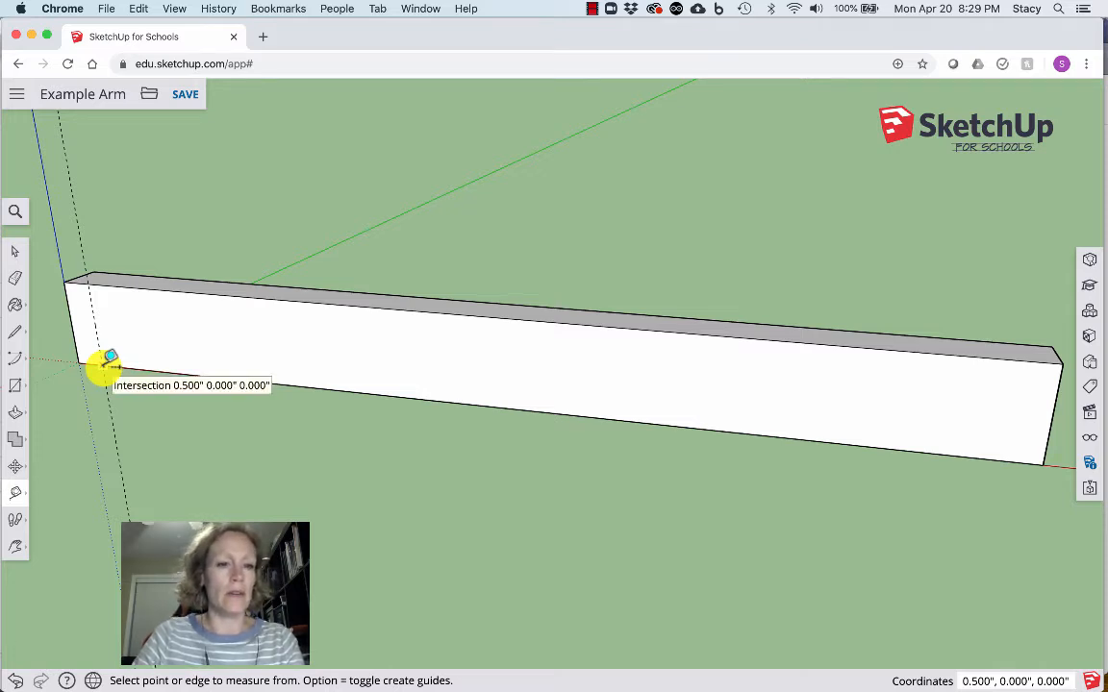
Step: Place a guide point on the vertical guide line, 0.5" above its intersection with the front face's lower edge
left_click(116, 366)
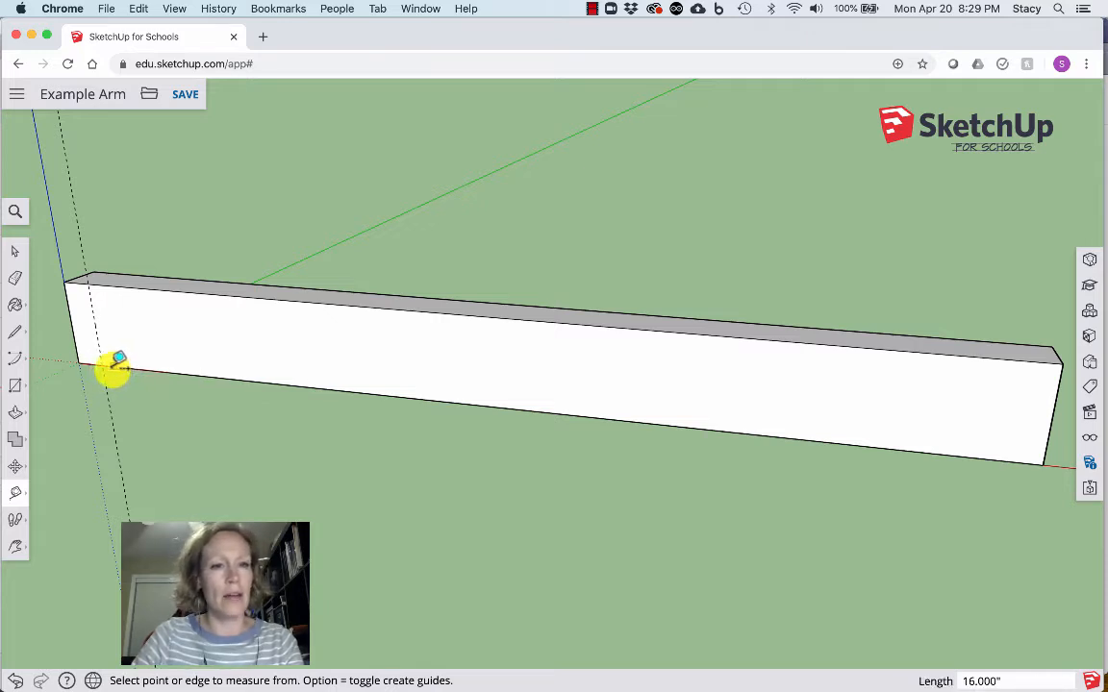
left_click(115, 360)
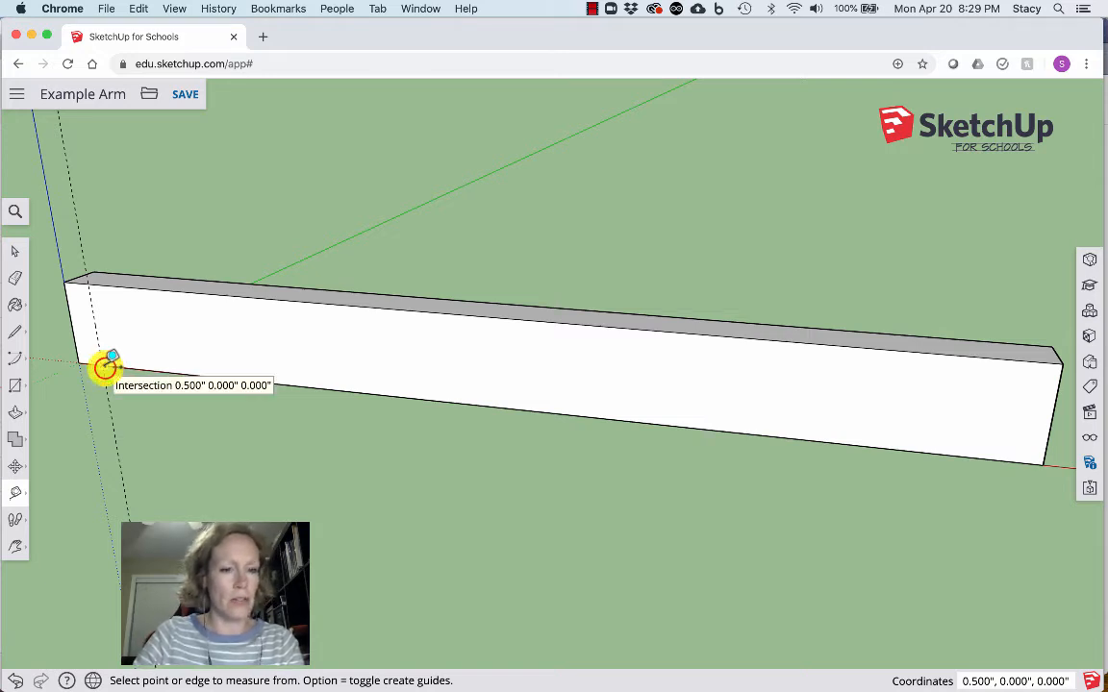
left_click(108, 363)
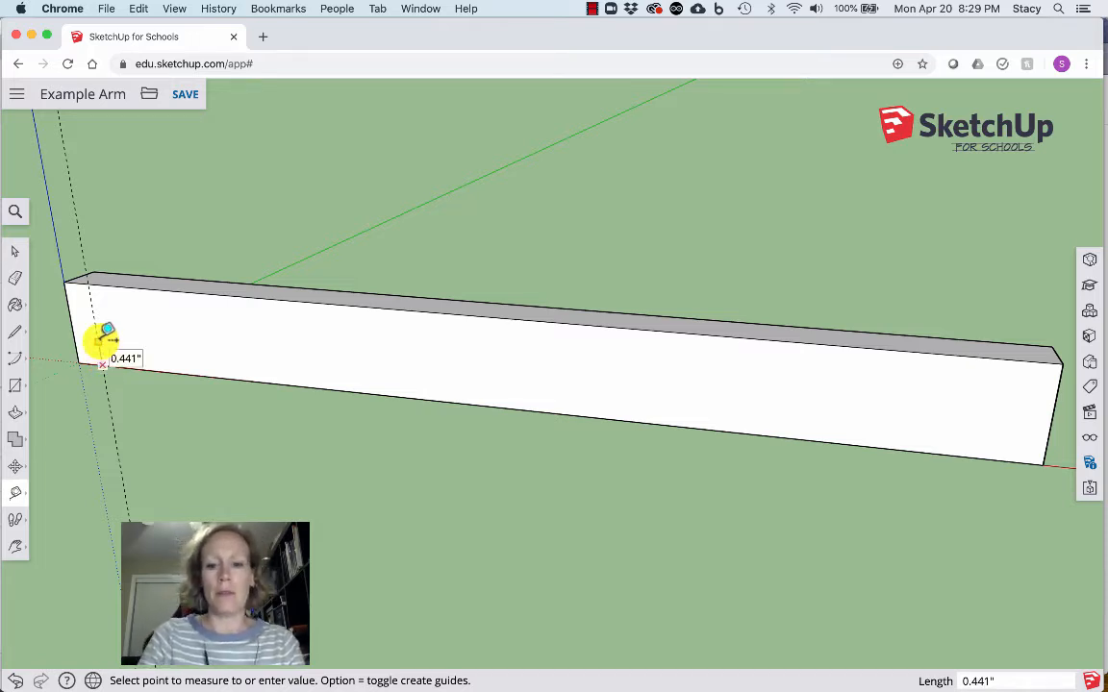
type("0.5")
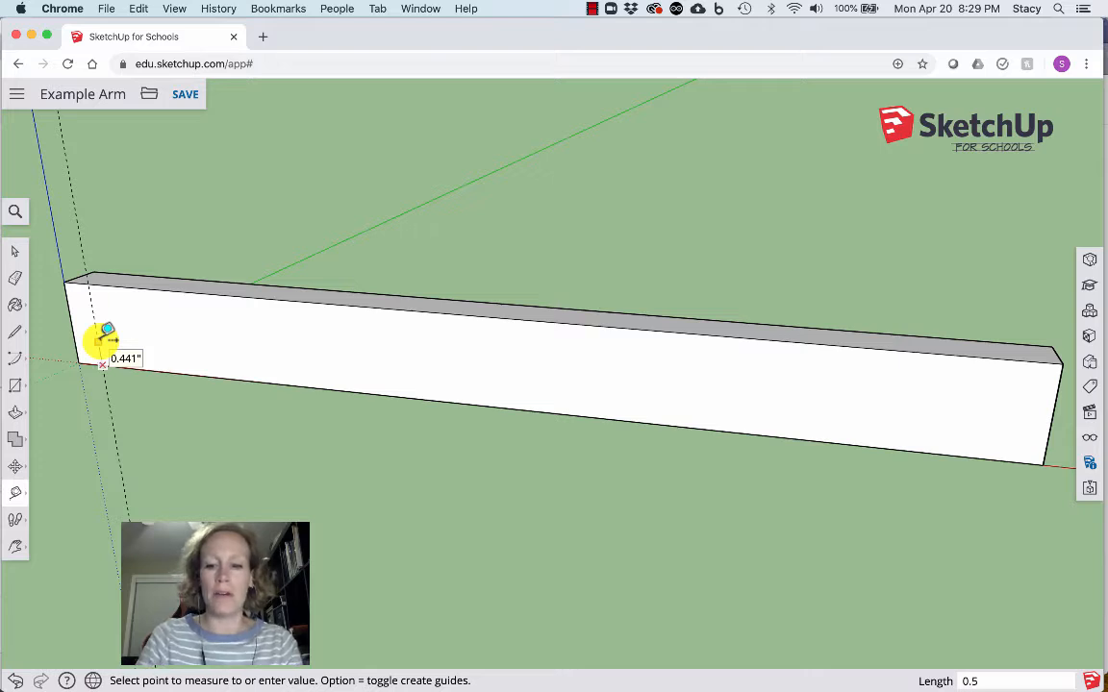
key("Return")
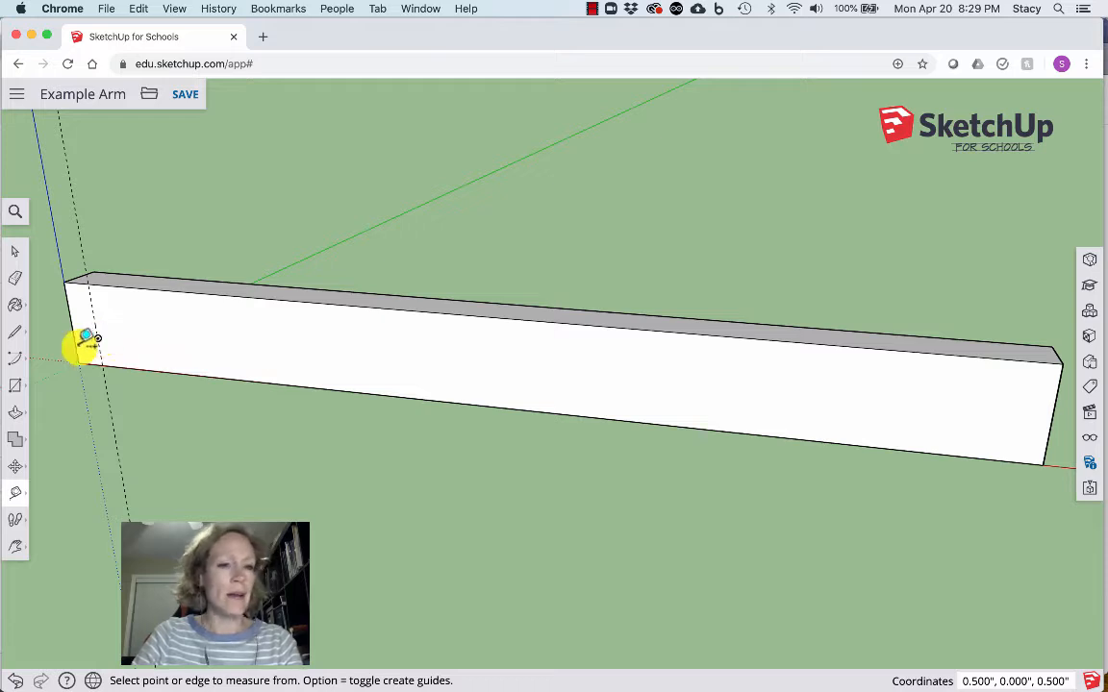
Step: Draw a 5" by 0.5" rectangle on the front face, starting at the guide point and running along the bar's length
left_click(16, 390)
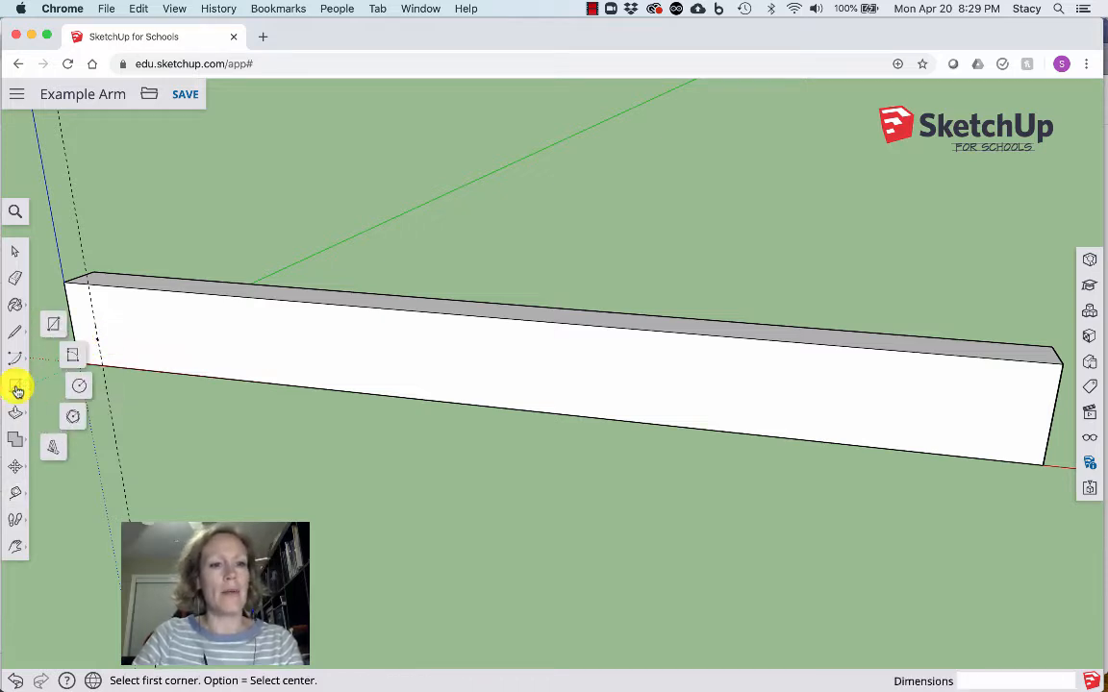
left_click(52, 326)
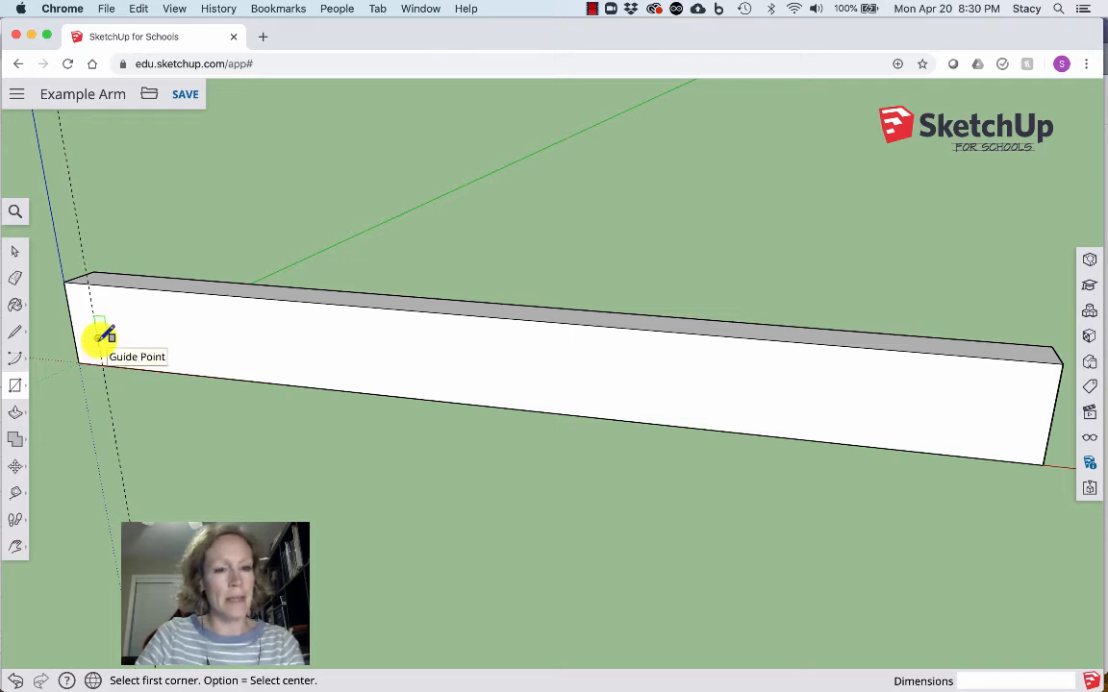
left_click(102, 333)
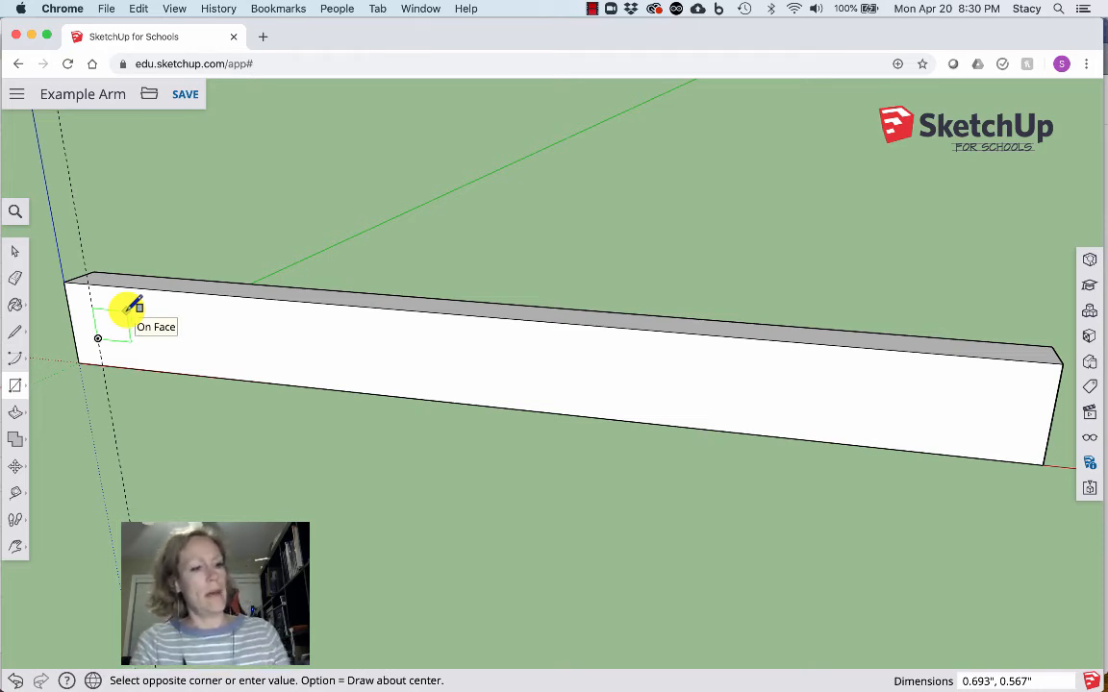
type("5")
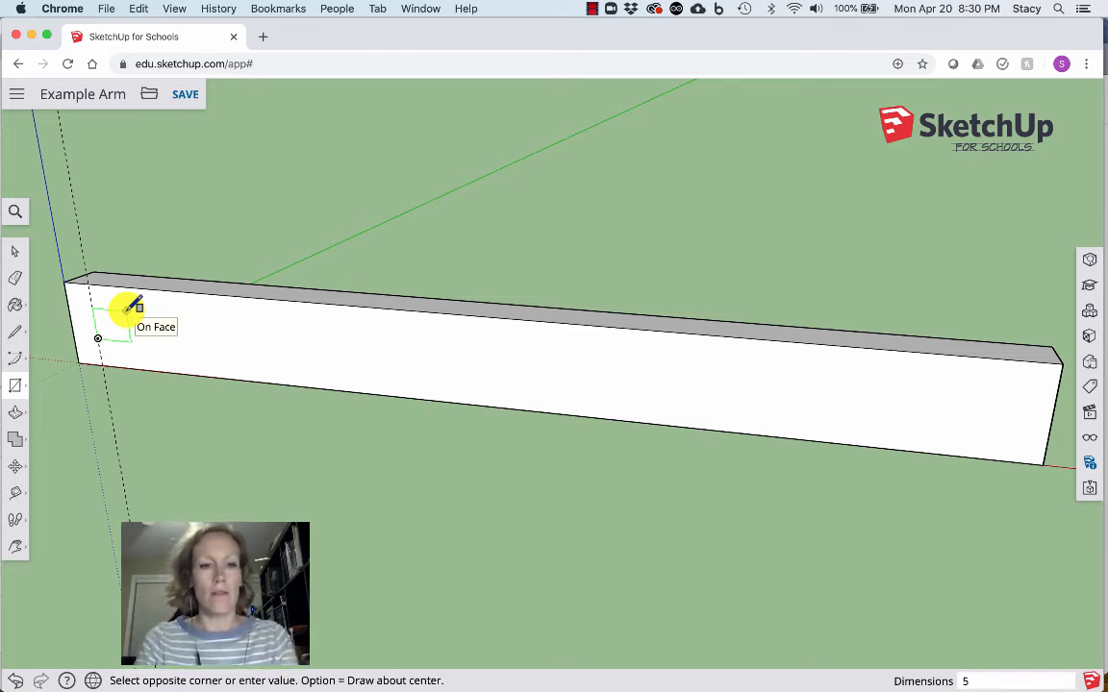
type(",")
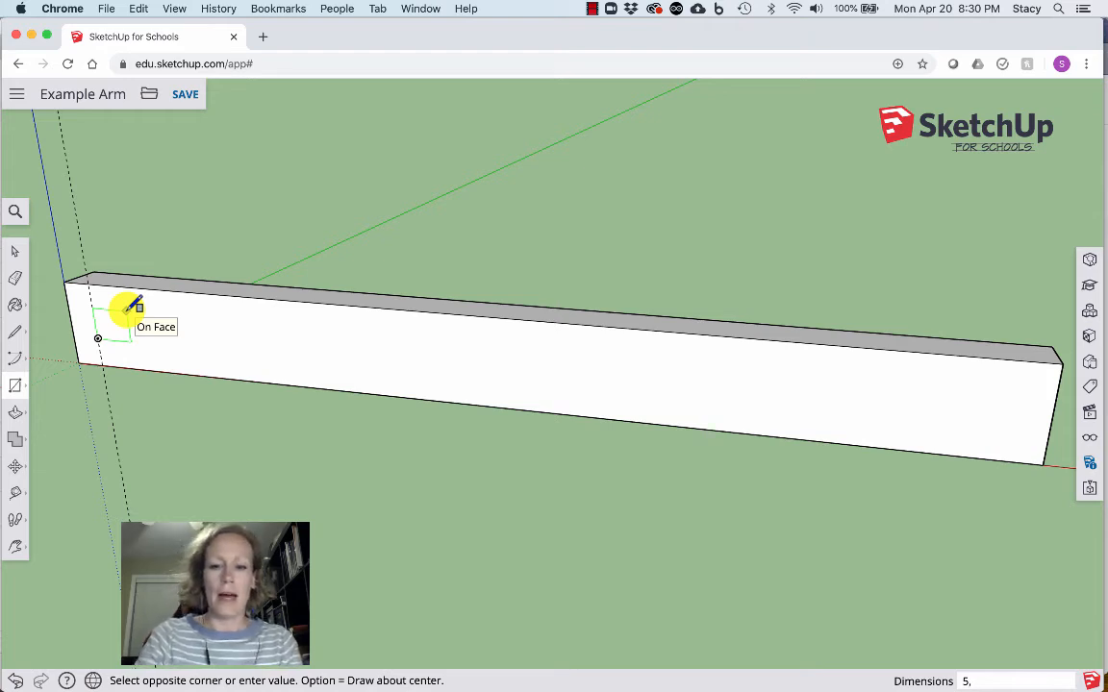
type("0.5")
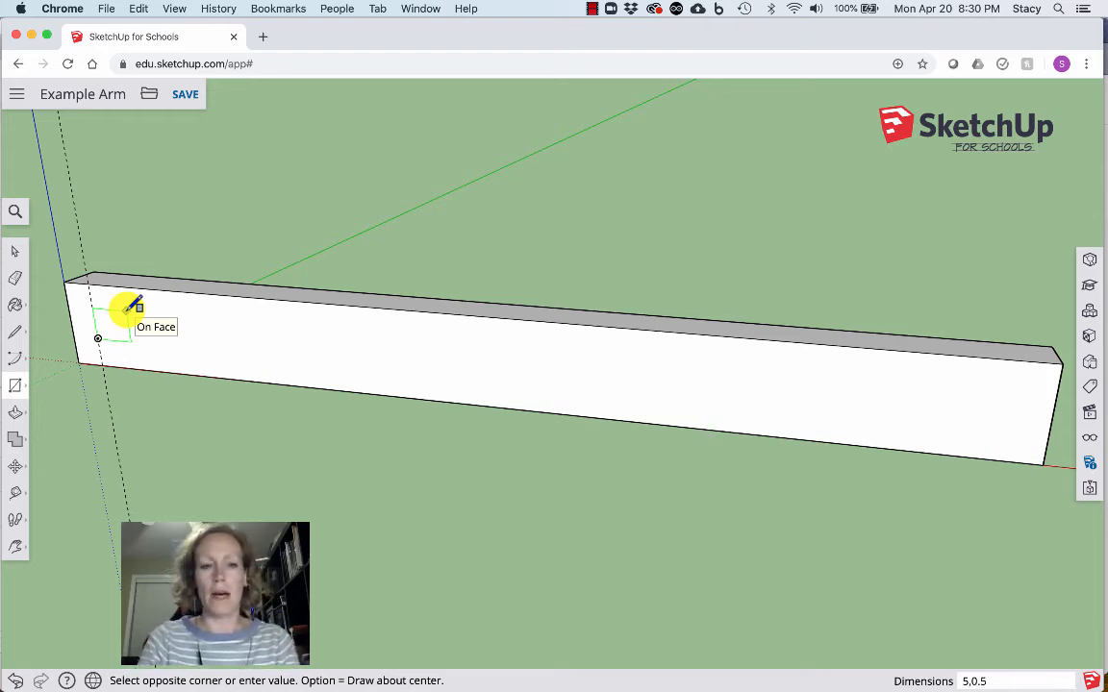
key("Return")
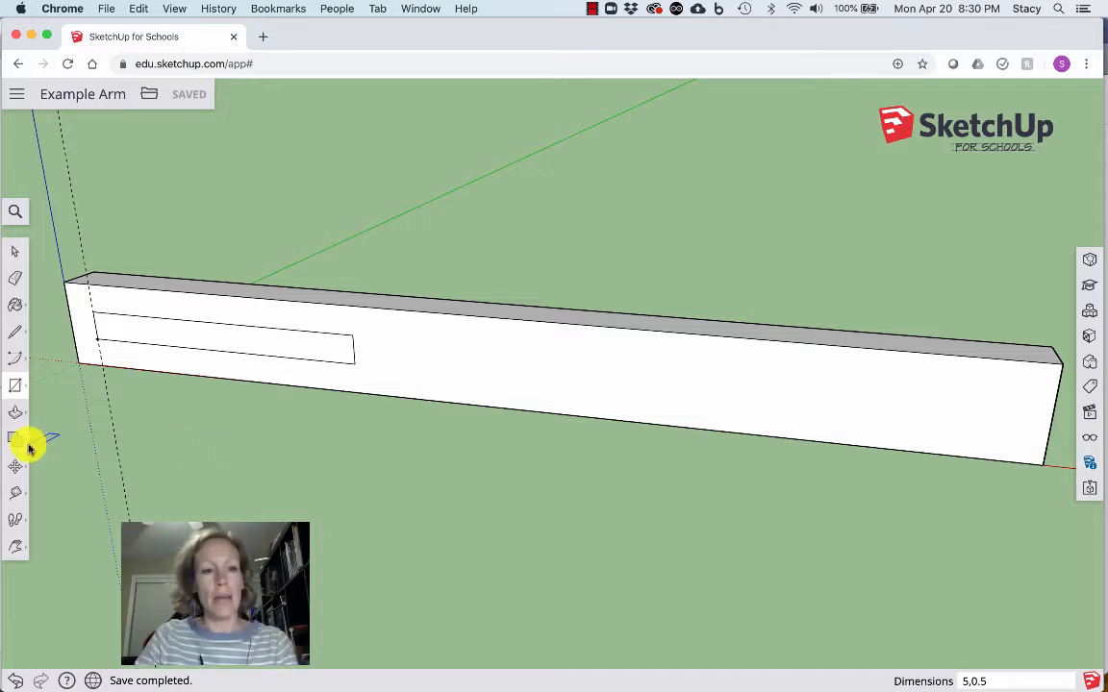
Step: Create a vertical guide line on the front face 7" from the origin-end edge, and a guide point on it 0.75" above the lower edge
left_click(17, 389)
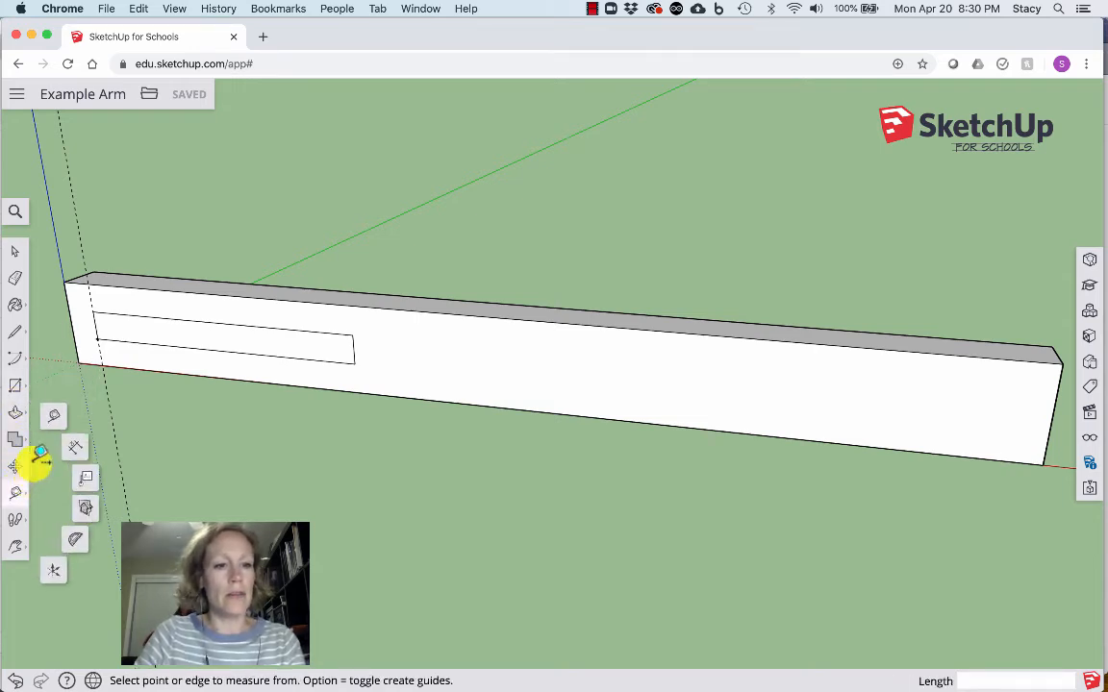
left_click(53, 420)
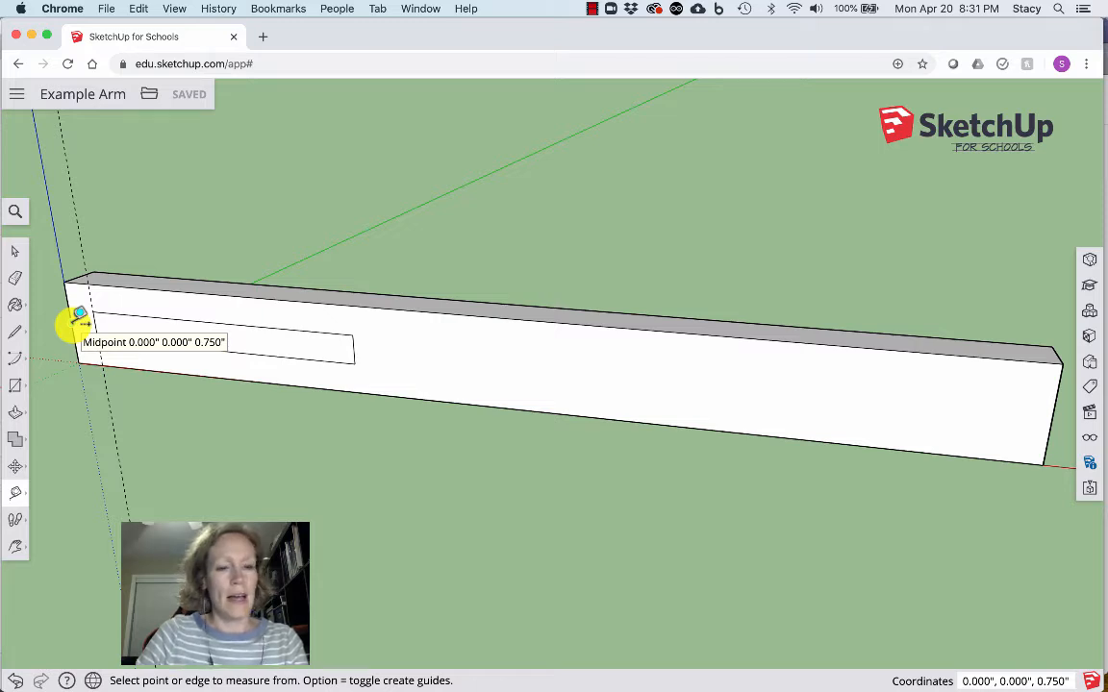
left_click(72, 323)
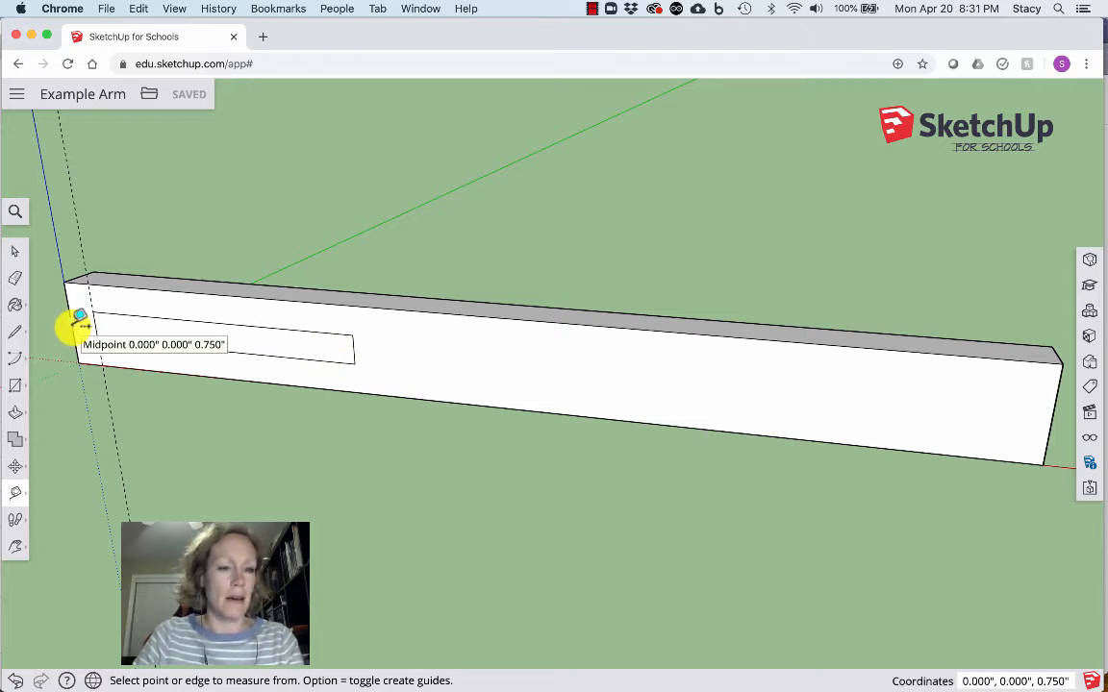
left_click(79, 320)
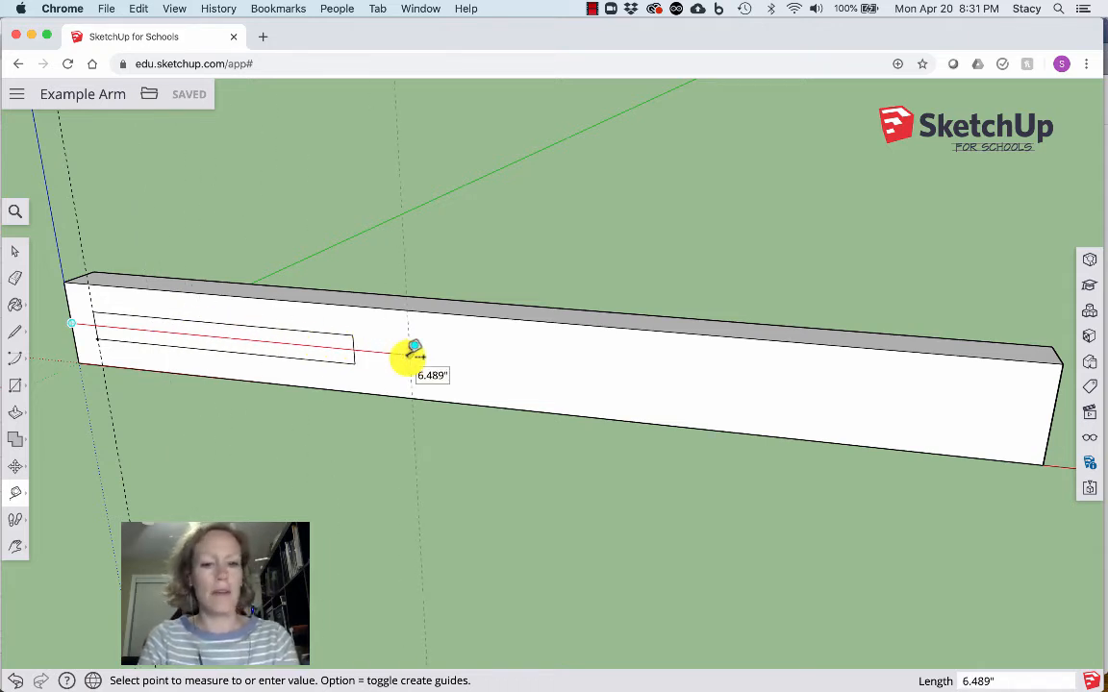
type("7")
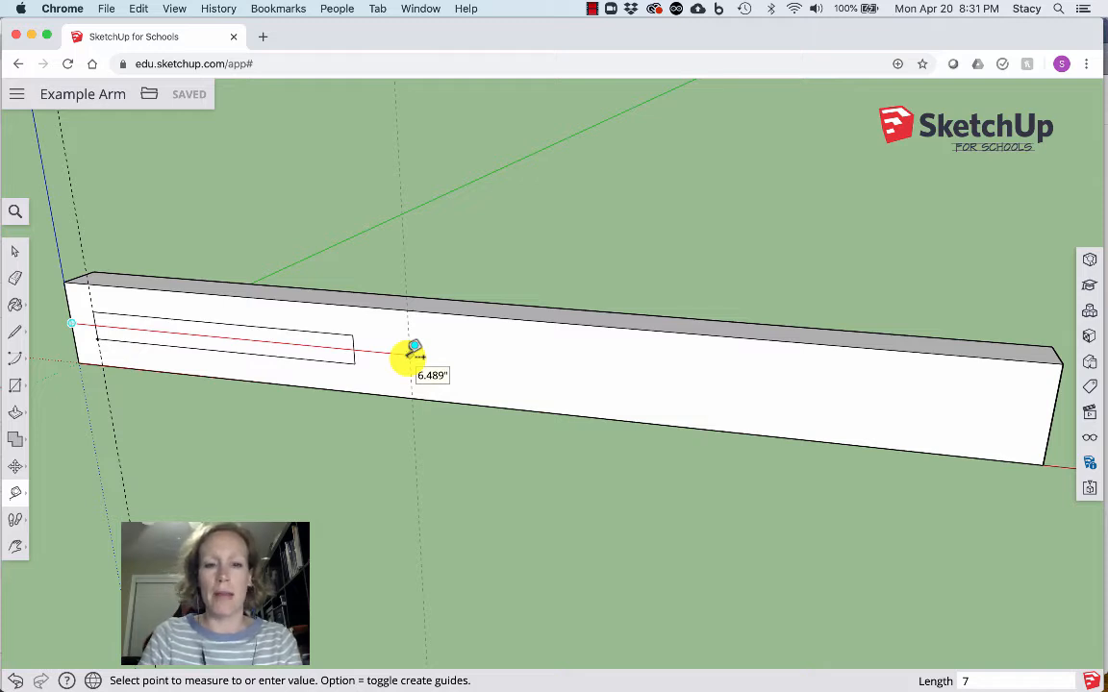
key("Return")
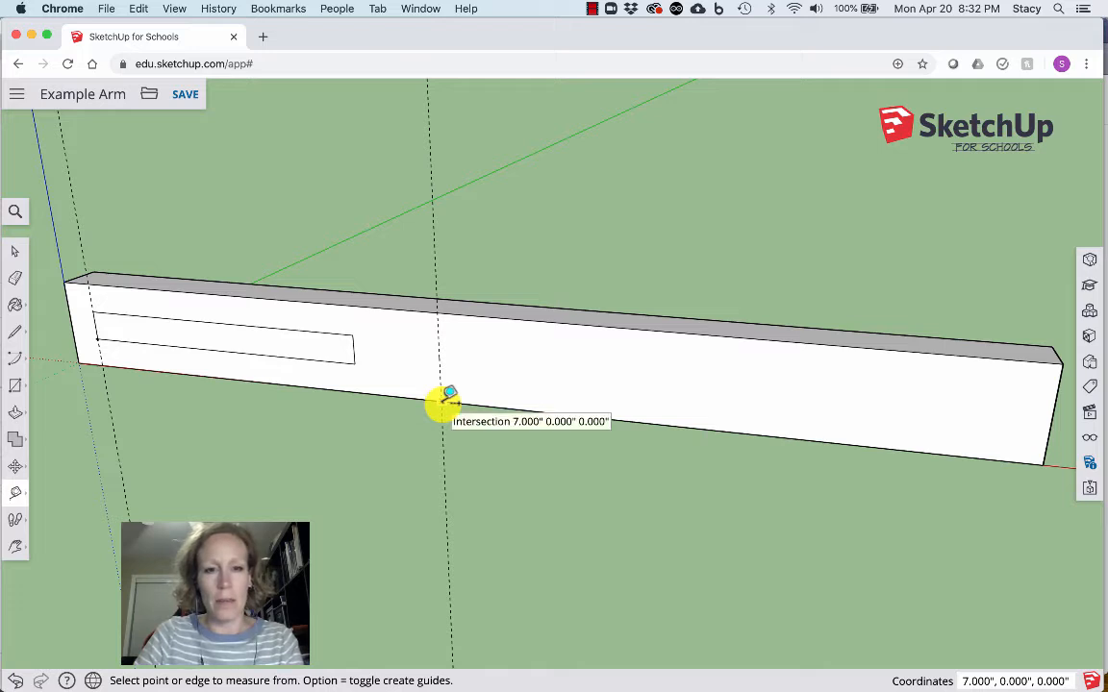
left_click(443, 400)
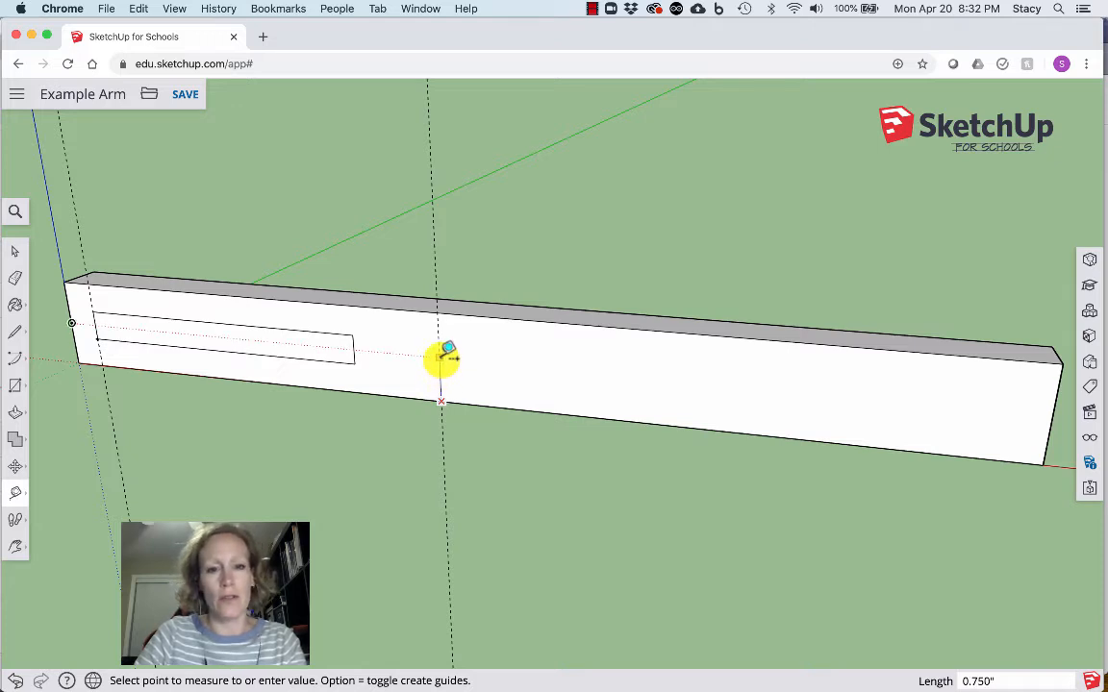
left_click(441, 357)
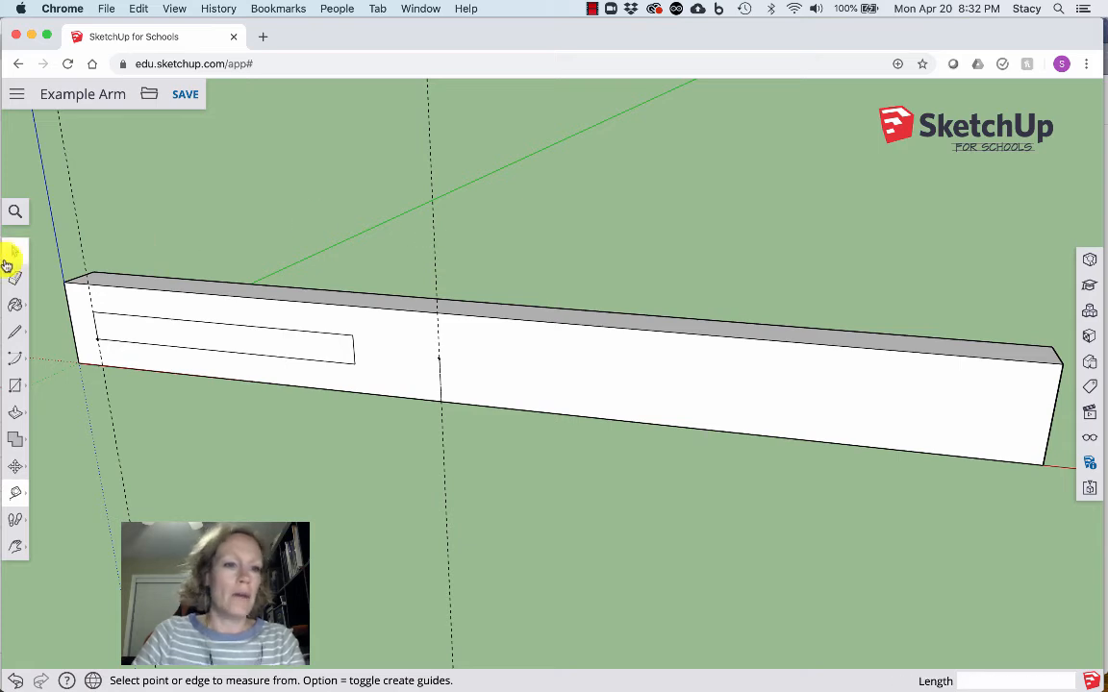
Step: Draw a six-sided circumscribed polygon with a 0.5" radius on the front face, centred on the guide point at 7"
left_click(15, 387)
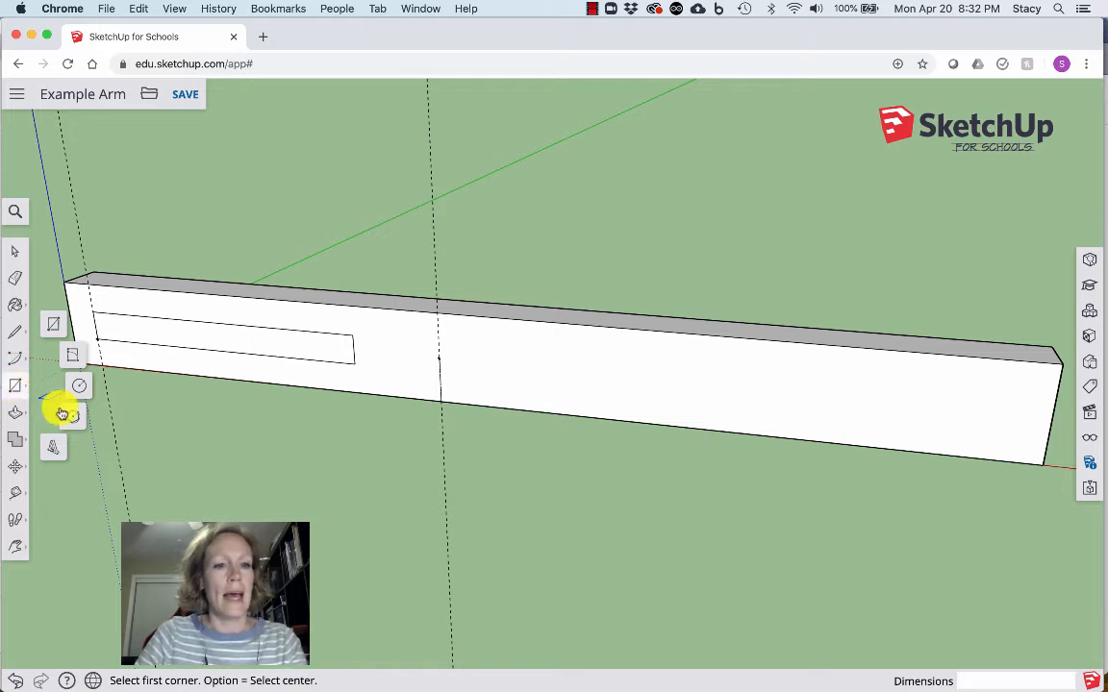
left_click(76, 417)
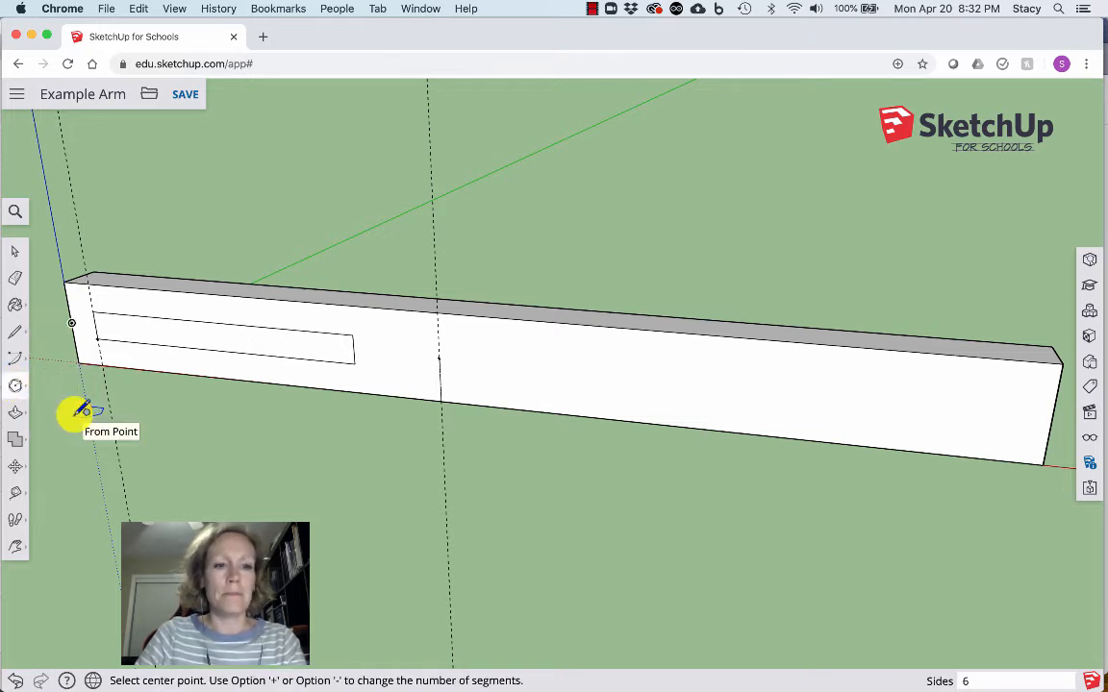
left_click(439, 359)
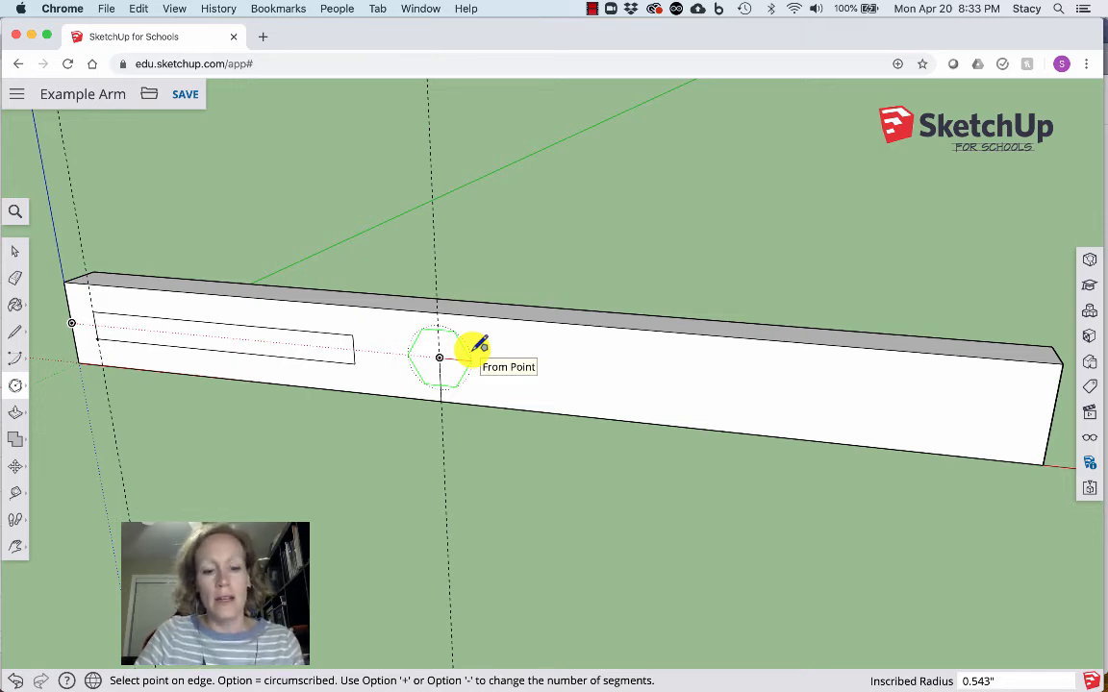
key("alt")
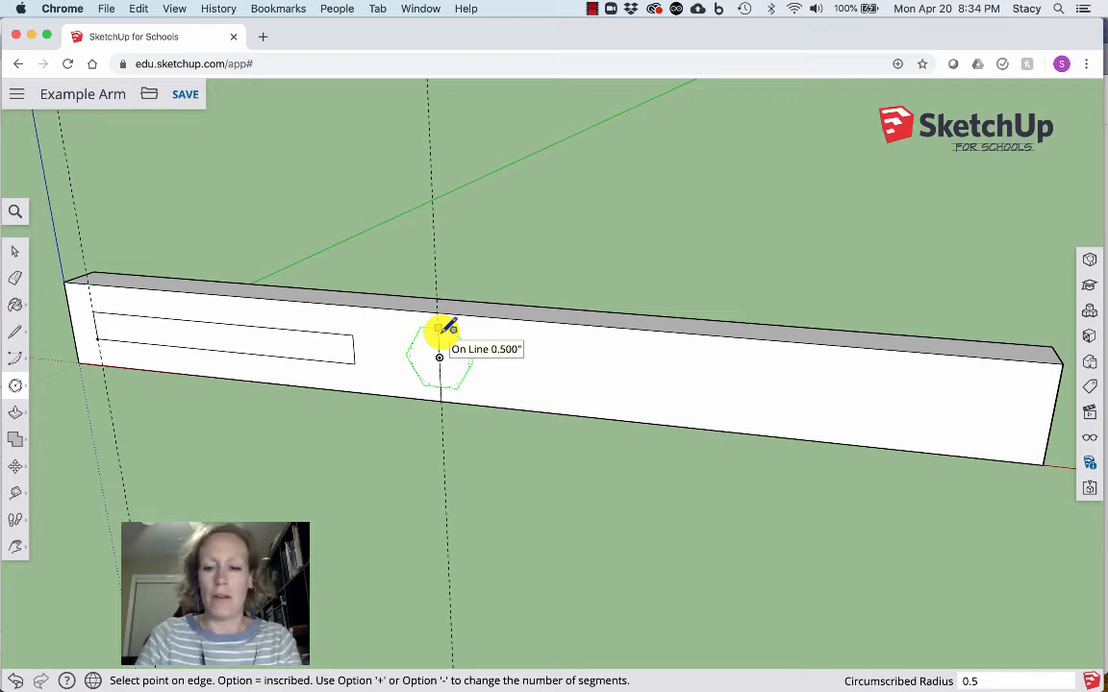
left_click(441, 328)
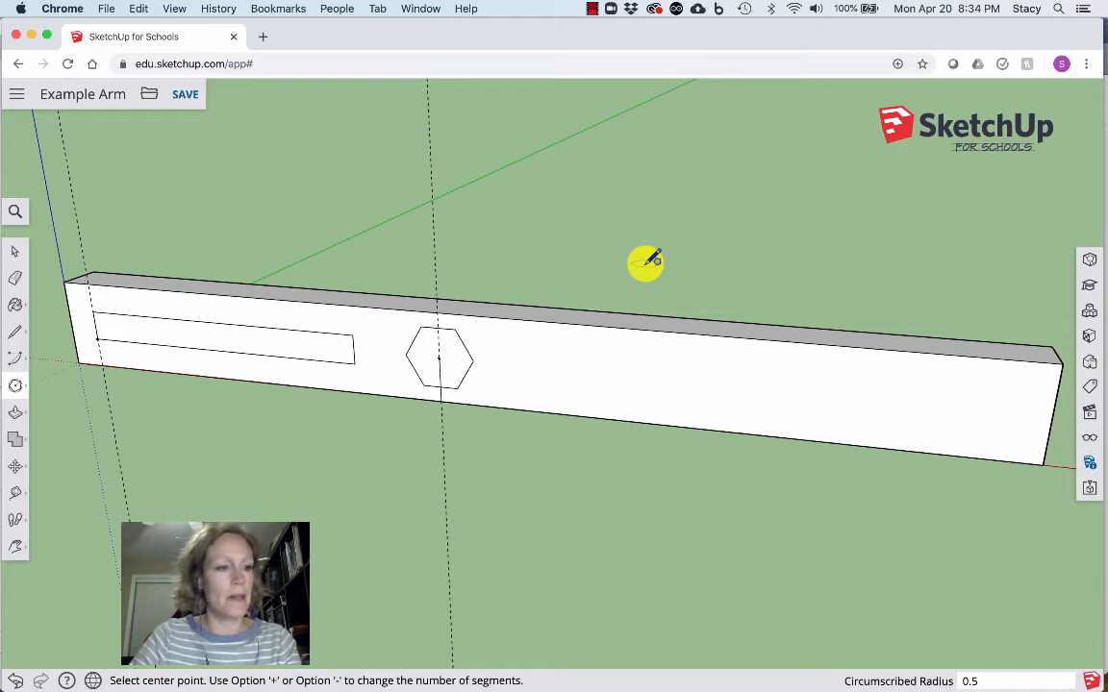
left_click(17, 249)
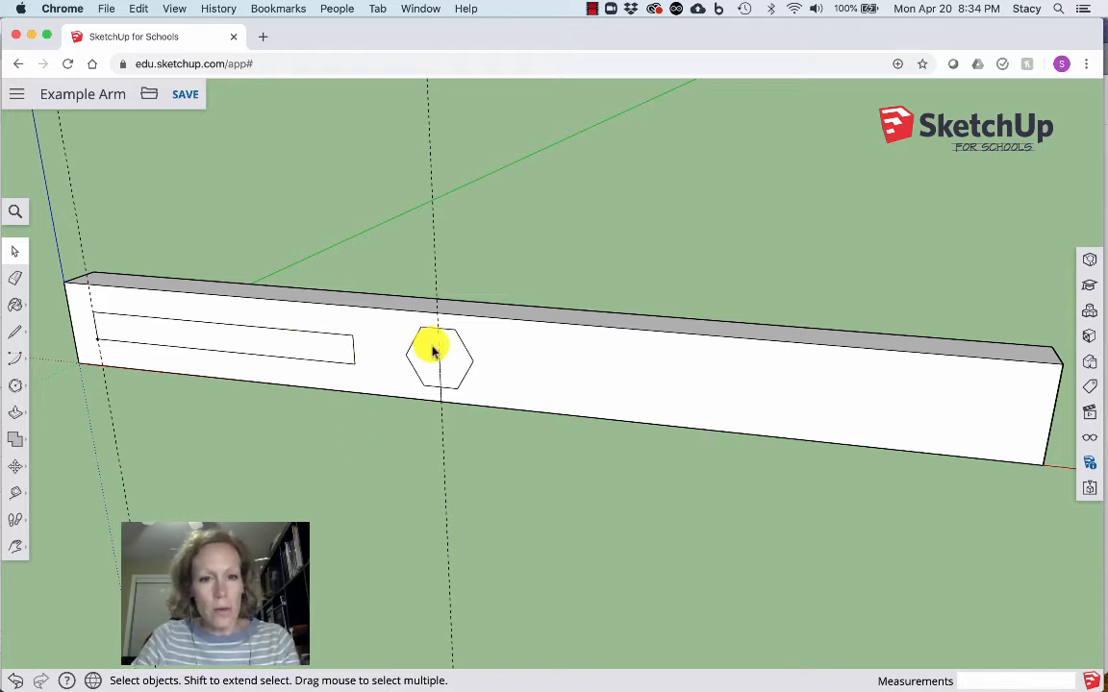
Step: Push the long rectangle on the front face 0.75" through the bar's full thickness to cut a slot
left_click(17, 414)
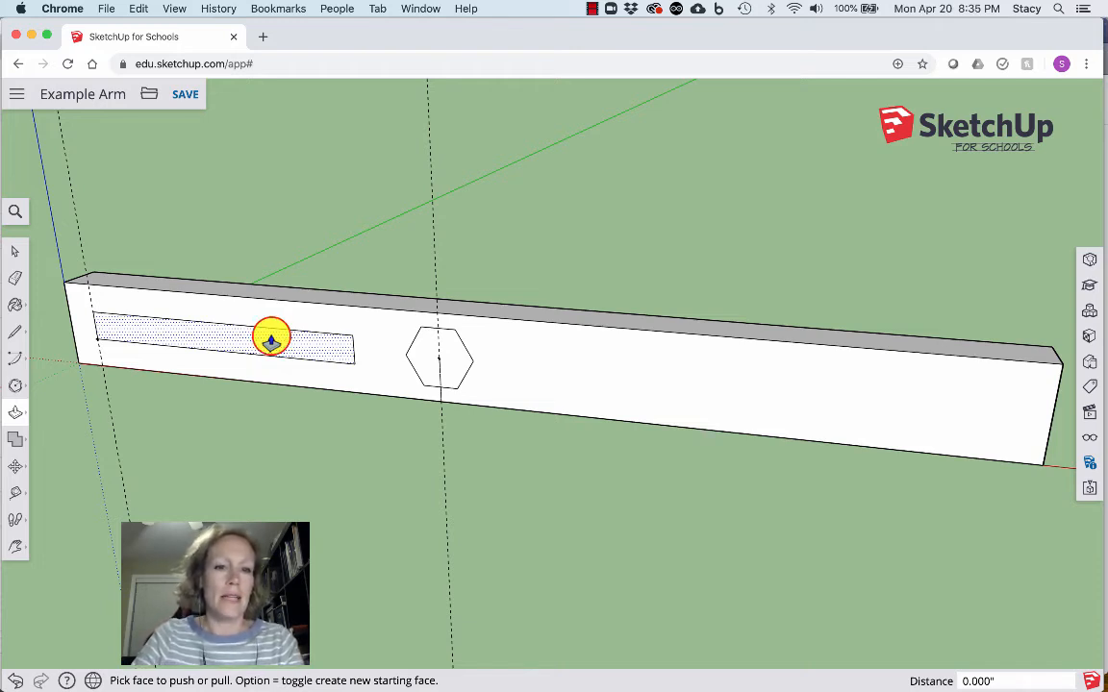
left_click(272, 338)
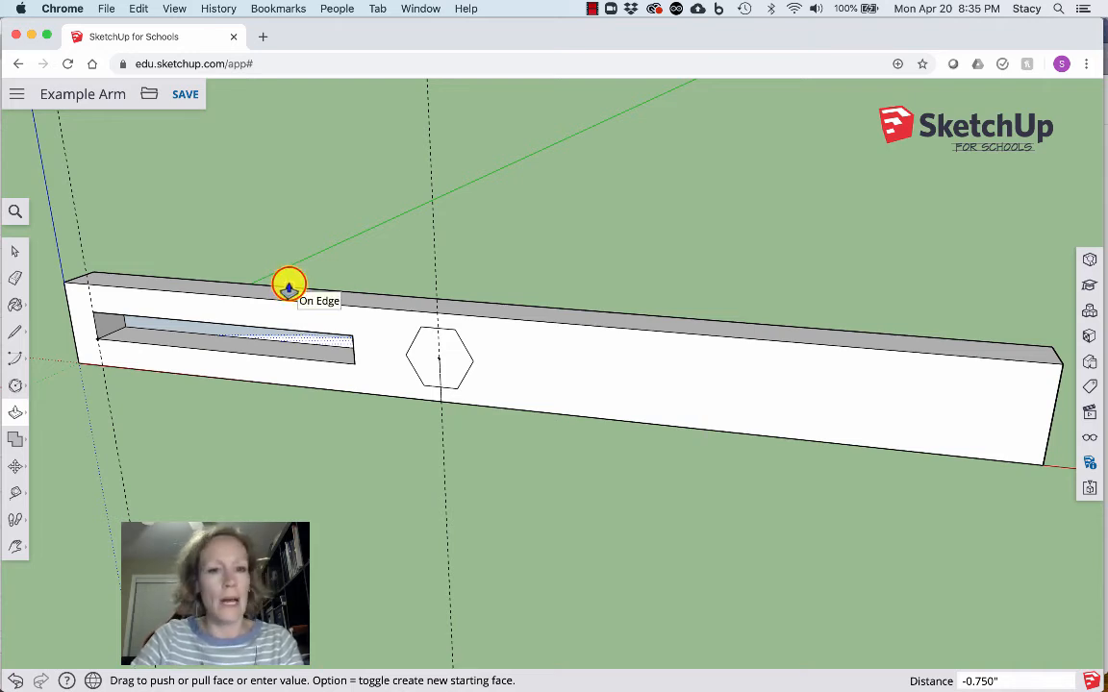
left_click(288, 287)
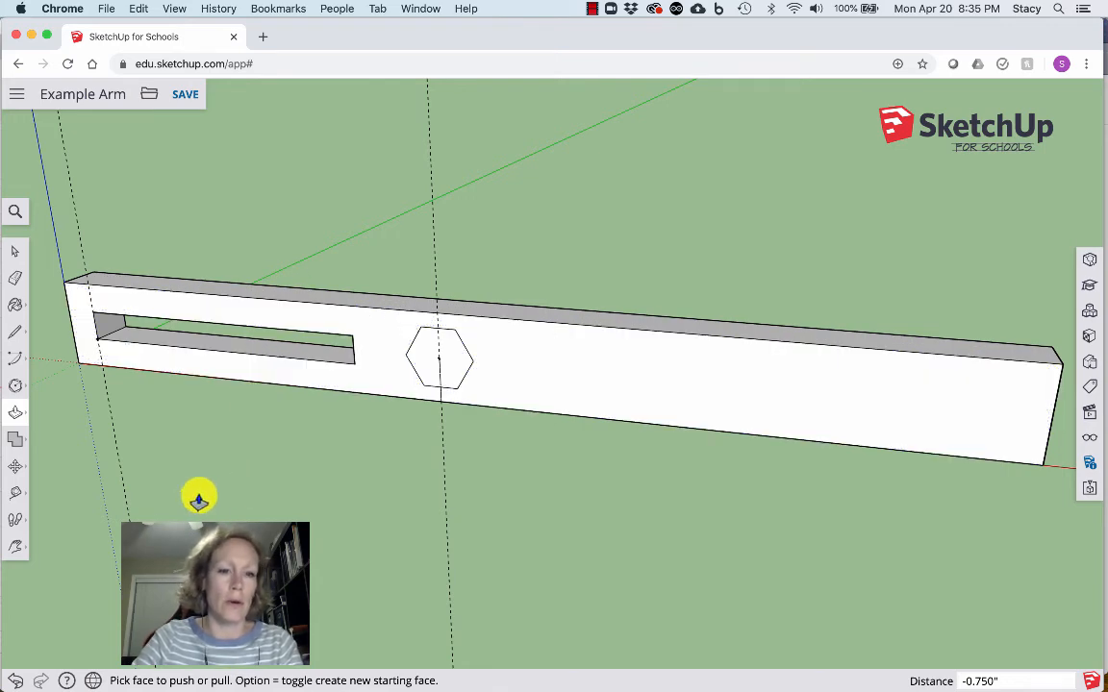
Step: Push the hexagon 0.75" through the bar's full thickness to cut a hexagonal hole
middle_click_drag(200, 498, 183, 477)
key("p")
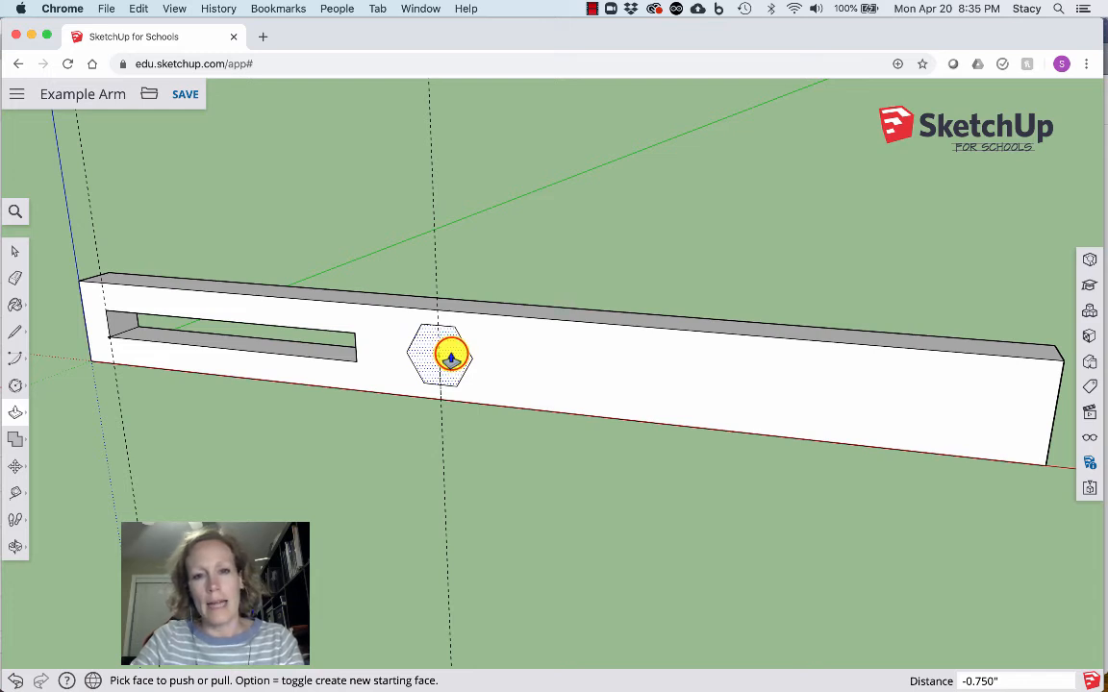
left_click_drag(451, 358, 455, 299)
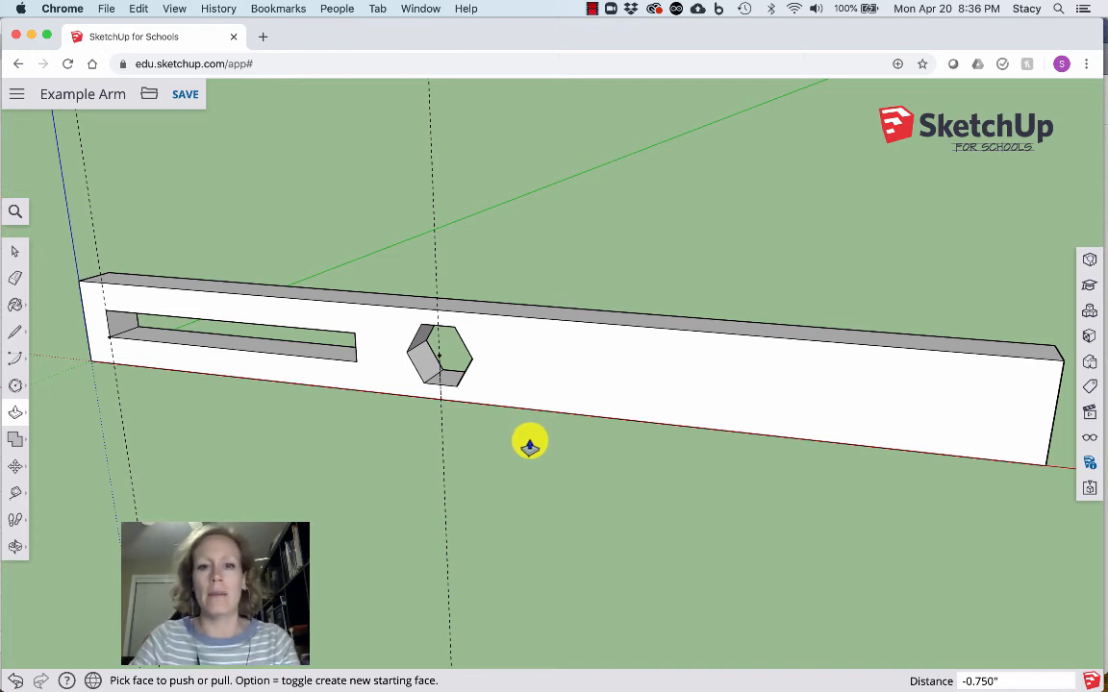
Step: Select the whole arm with a selection window and examine its Entity Info
left_click(20, 253)
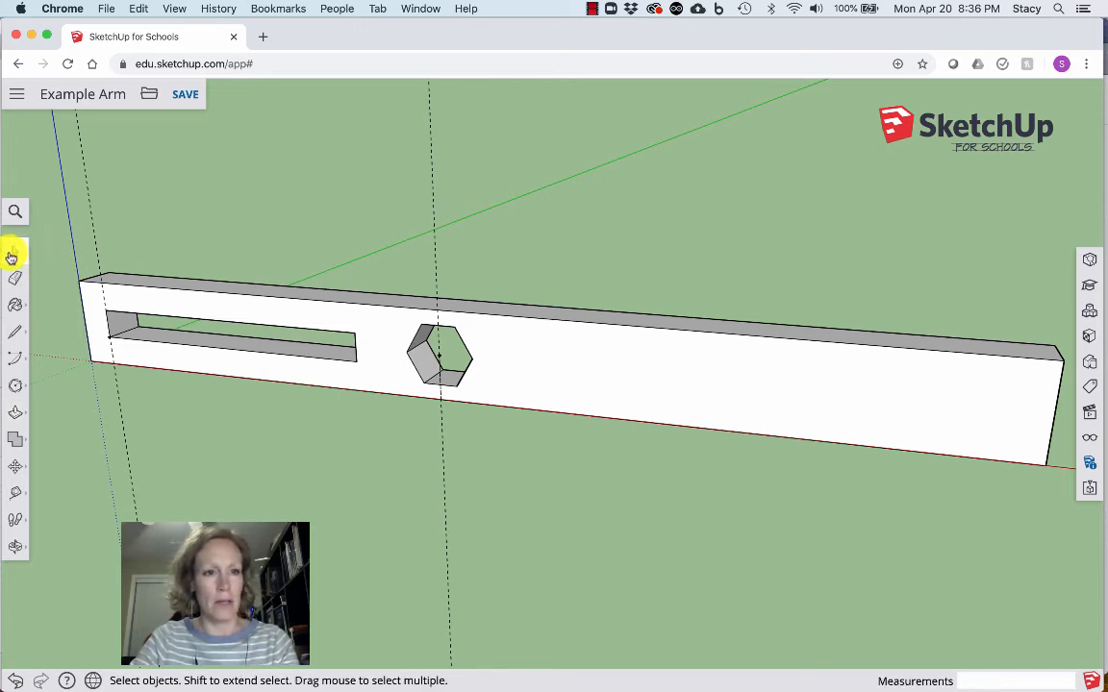
left_click_drag(47, 229, 1069, 505)
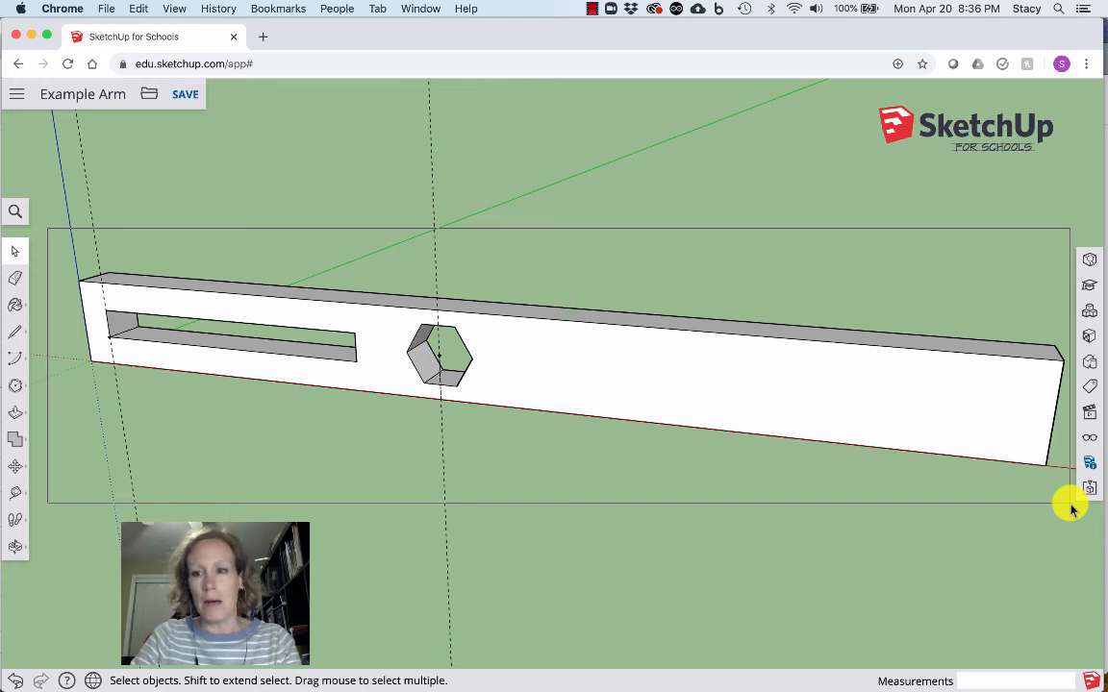
left_click_drag(1069, 504, 1071, 505)
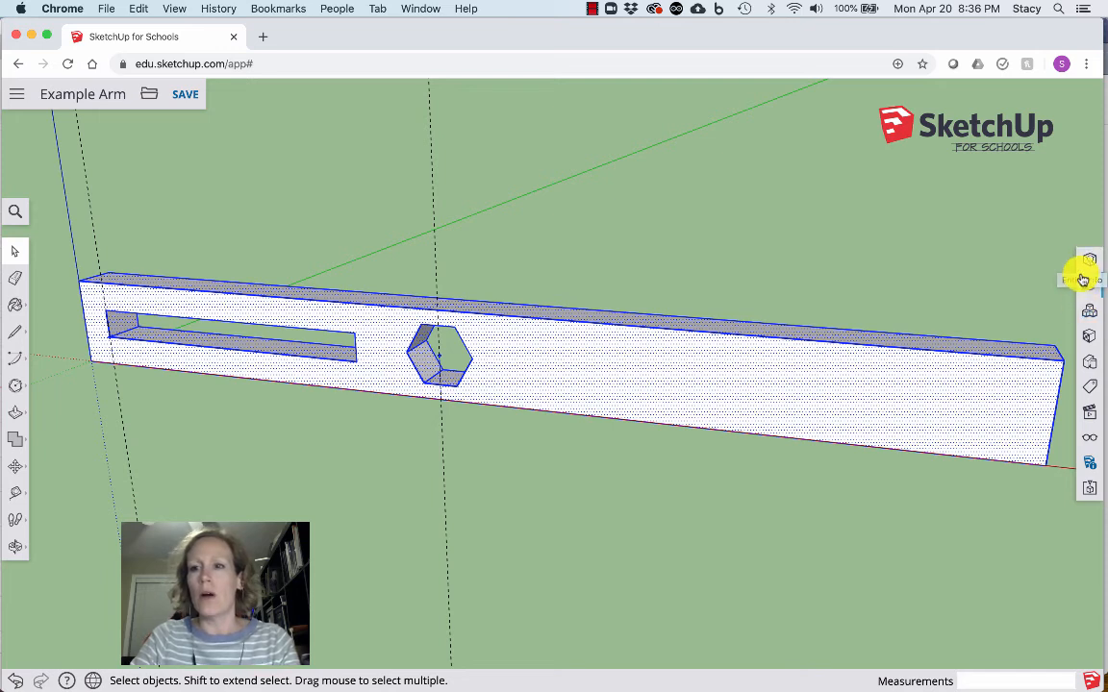
left_click(1089, 267)
left_click(1088, 262)
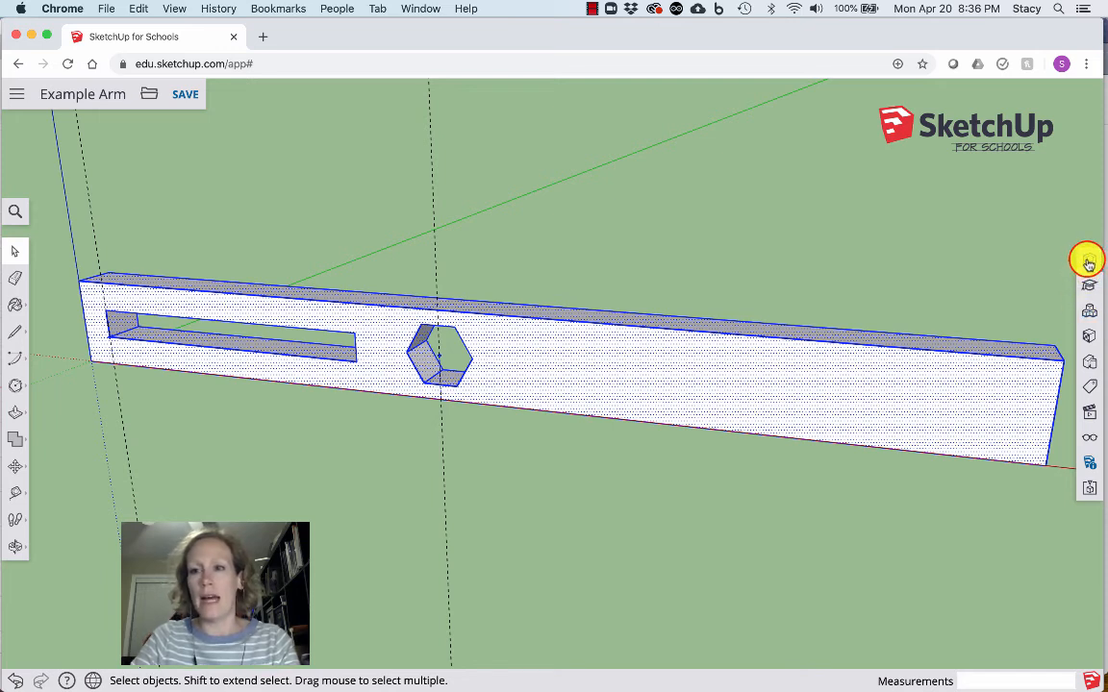
left_click(1089, 264)
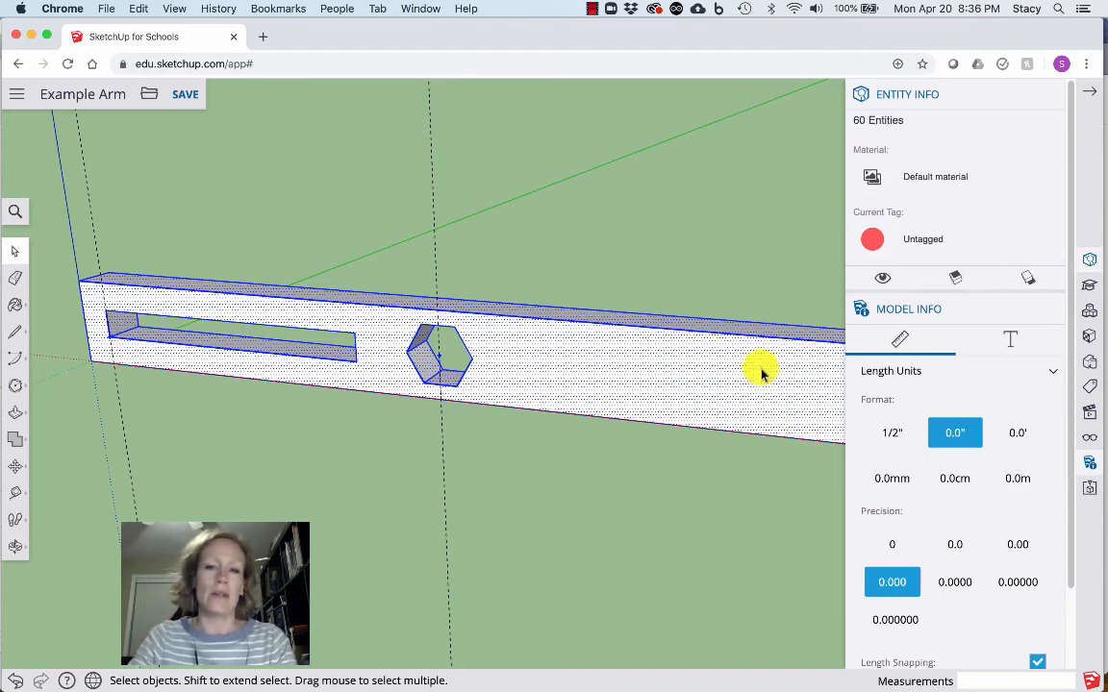
left_click(1085, 91)
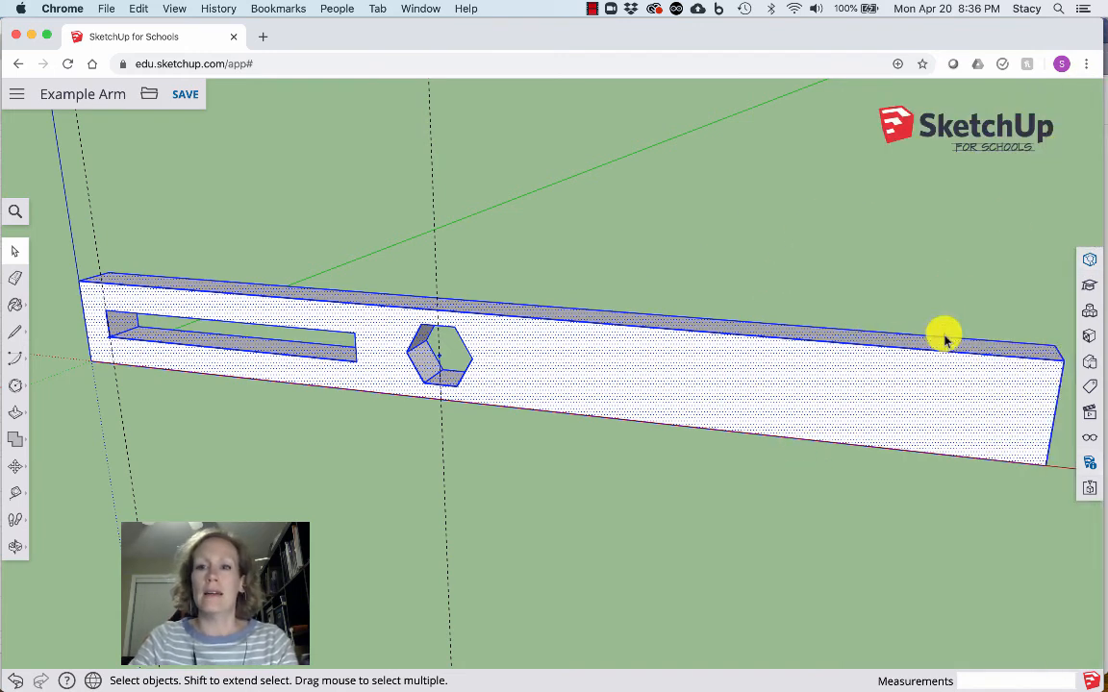
left_click(1086, 265)
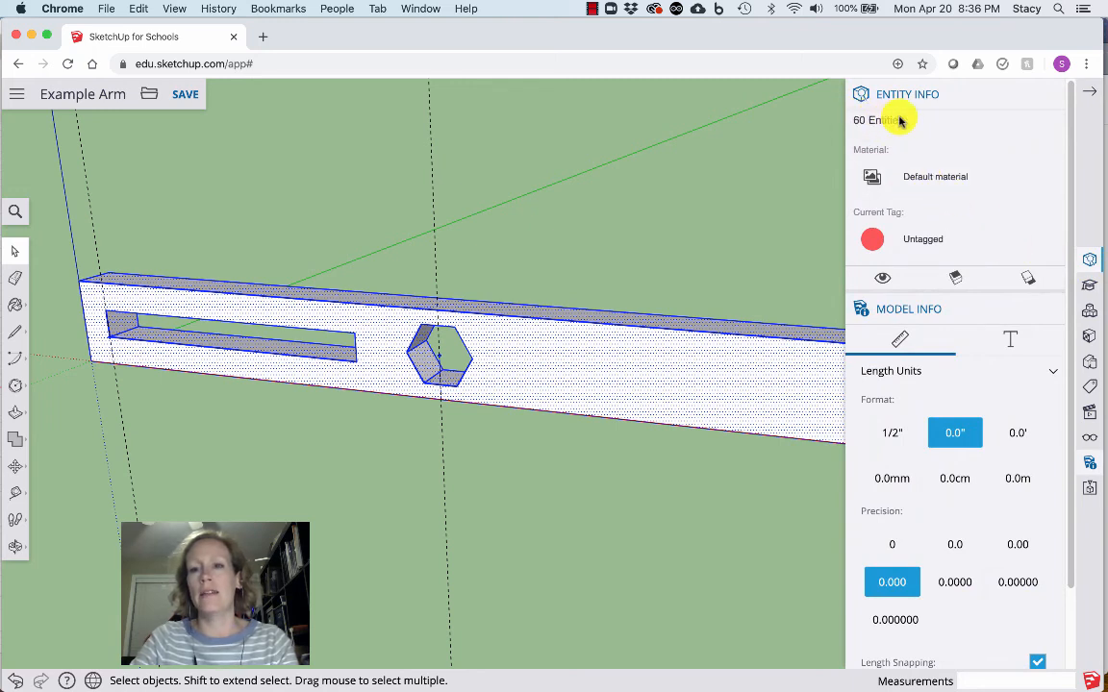
left_click(1089, 91)
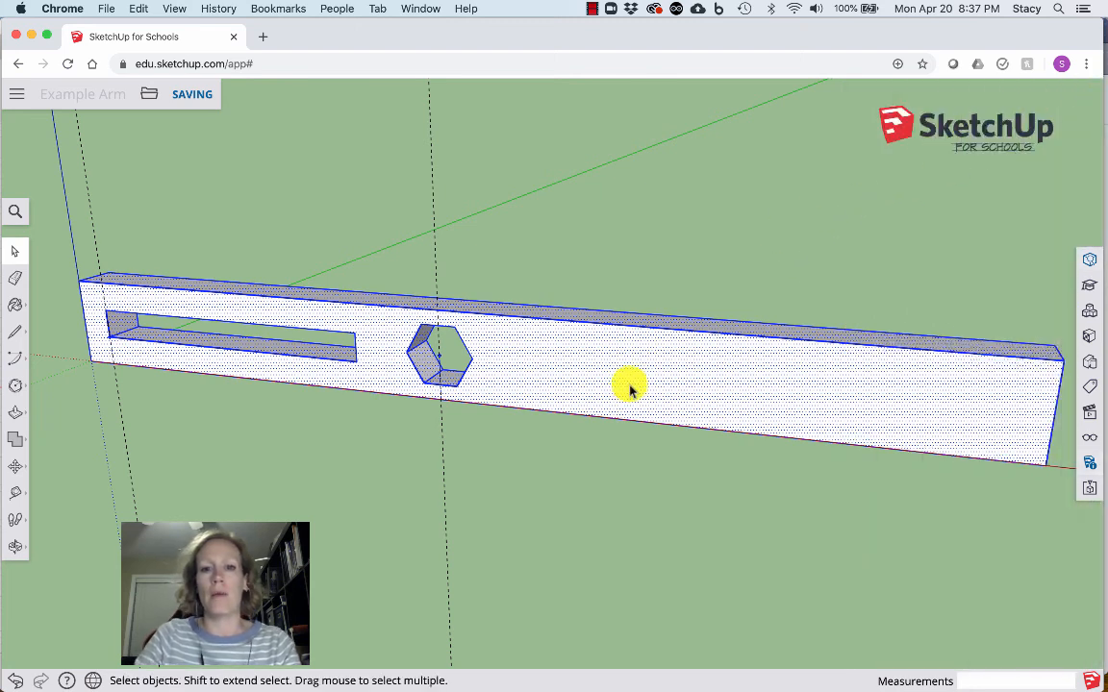
Step: Make the selected arm a group to check in Entity Info whether it is solid, and undo the grouping
right_click(620, 363)
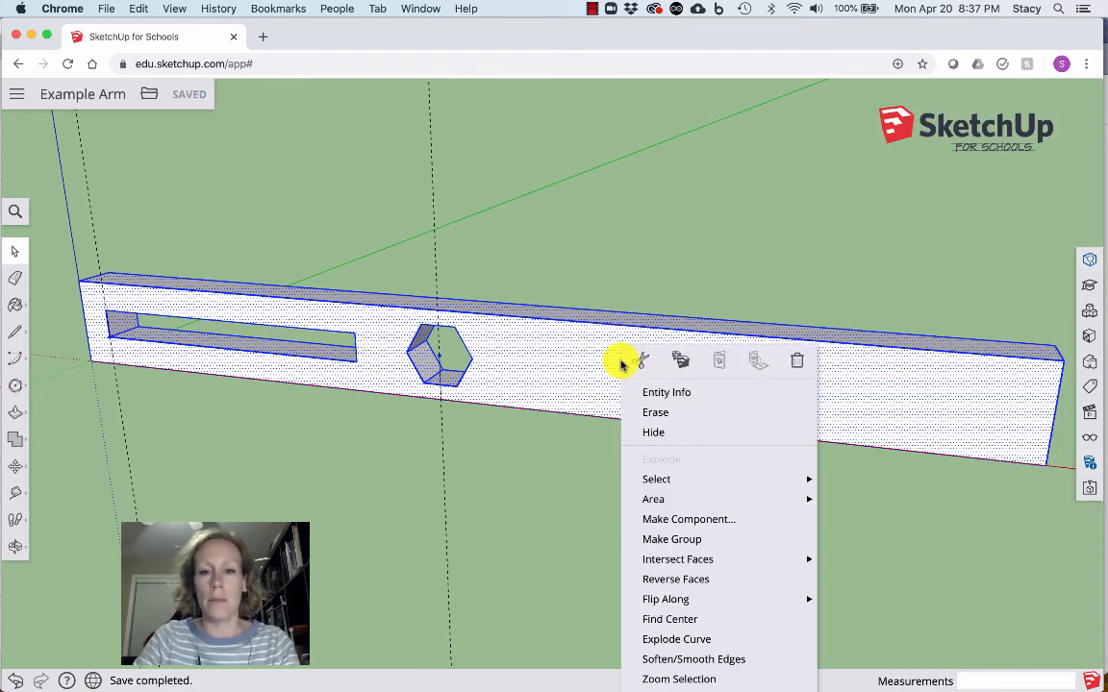
left_click(683, 539)
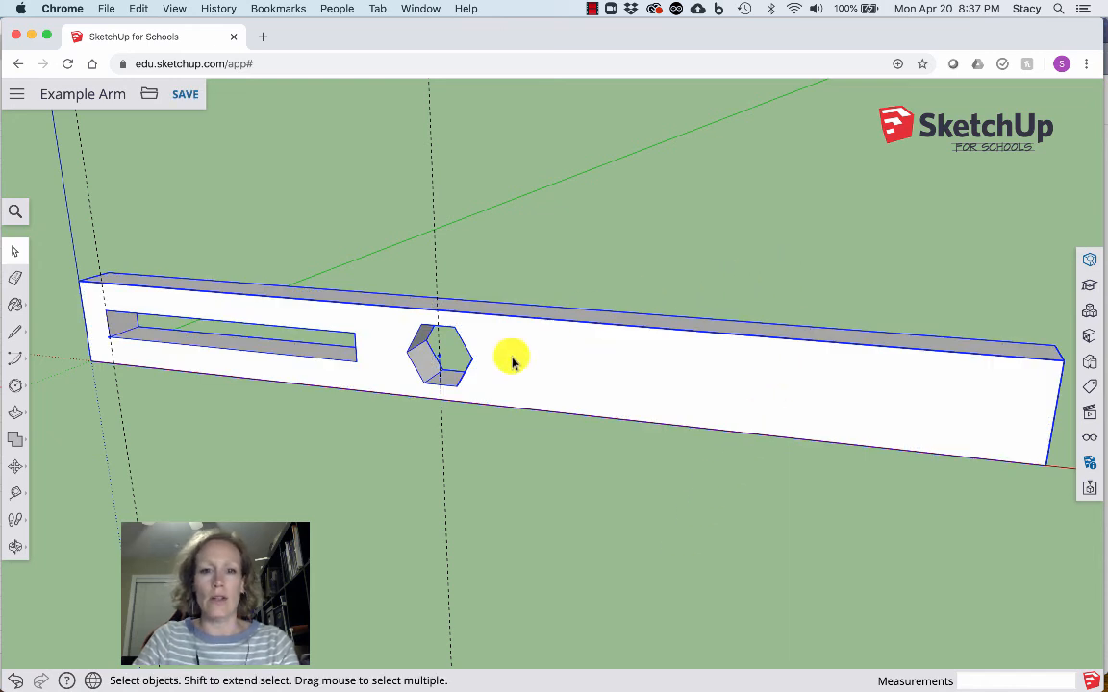
left_click(1091, 267)
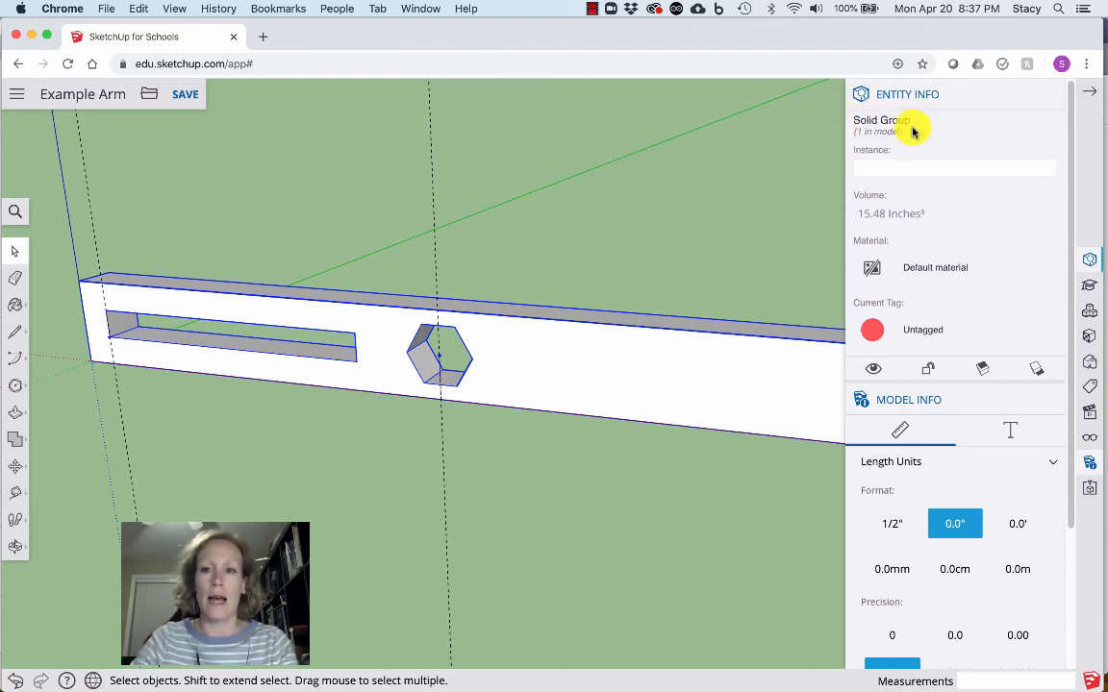
left_click(1087, 95)
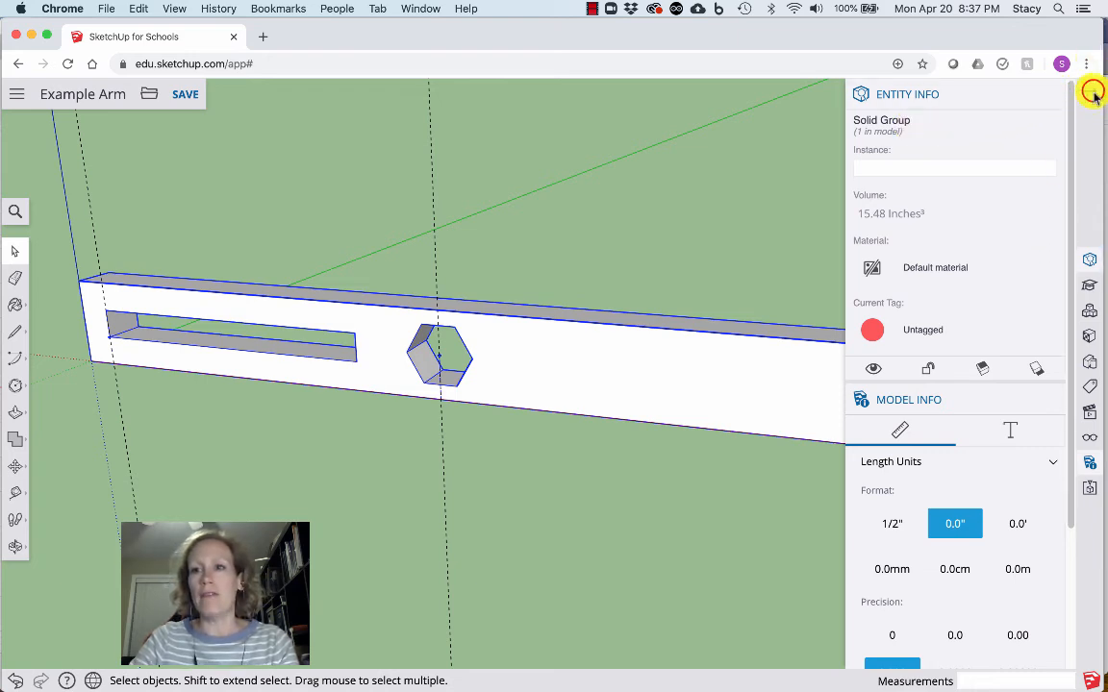
left_click(13, 683)
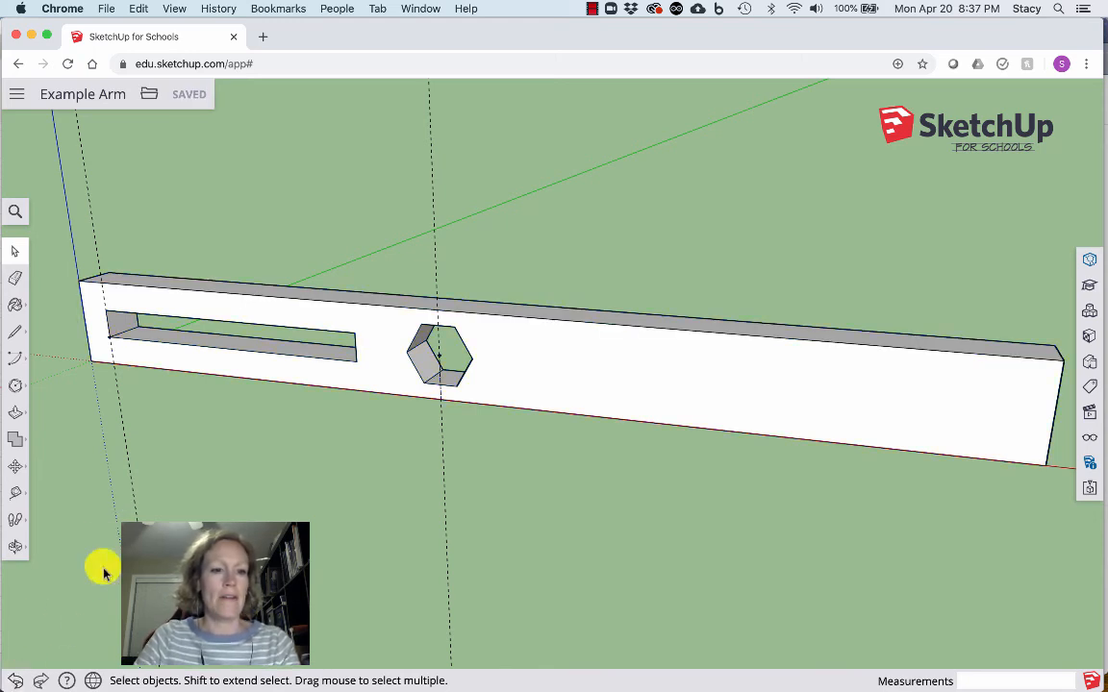
Step: Draw a stray line on the front face from its upper edge to a point just beyond the slot's upper corner
left_click(11, 325)
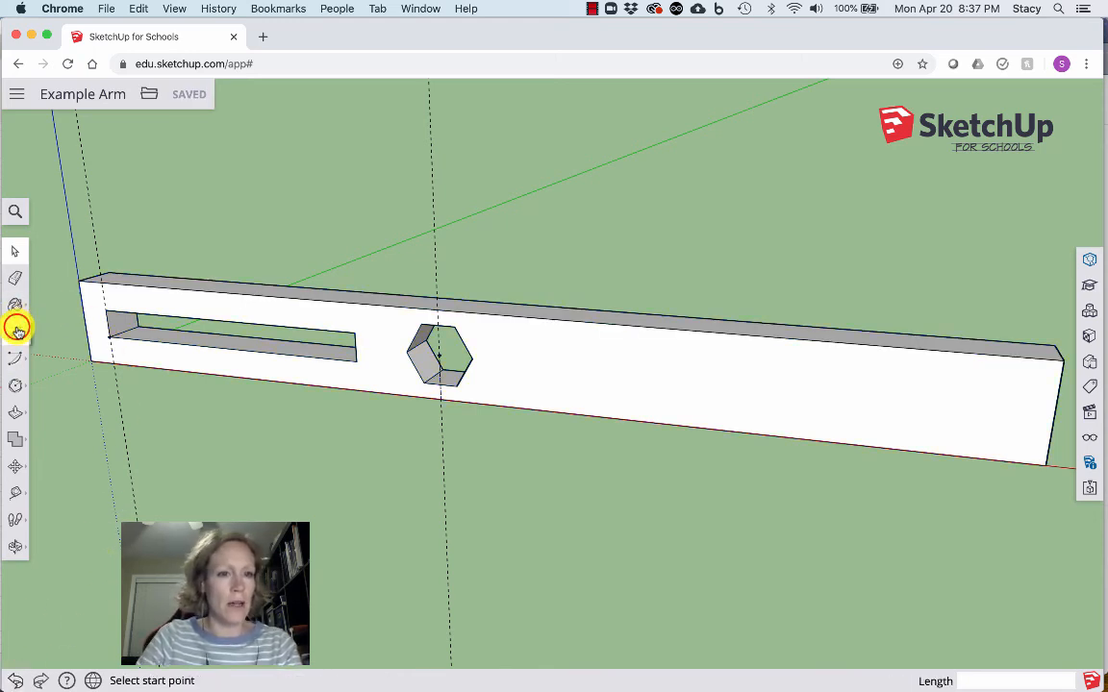
left_click(153, 287)
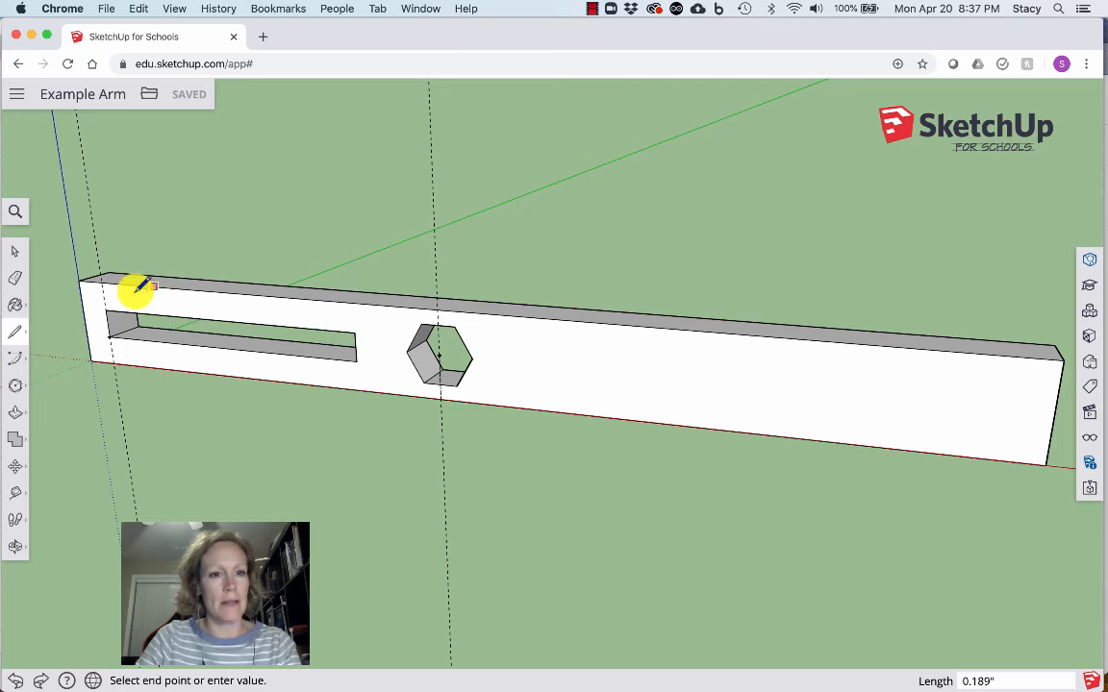
left_click(94, 308)
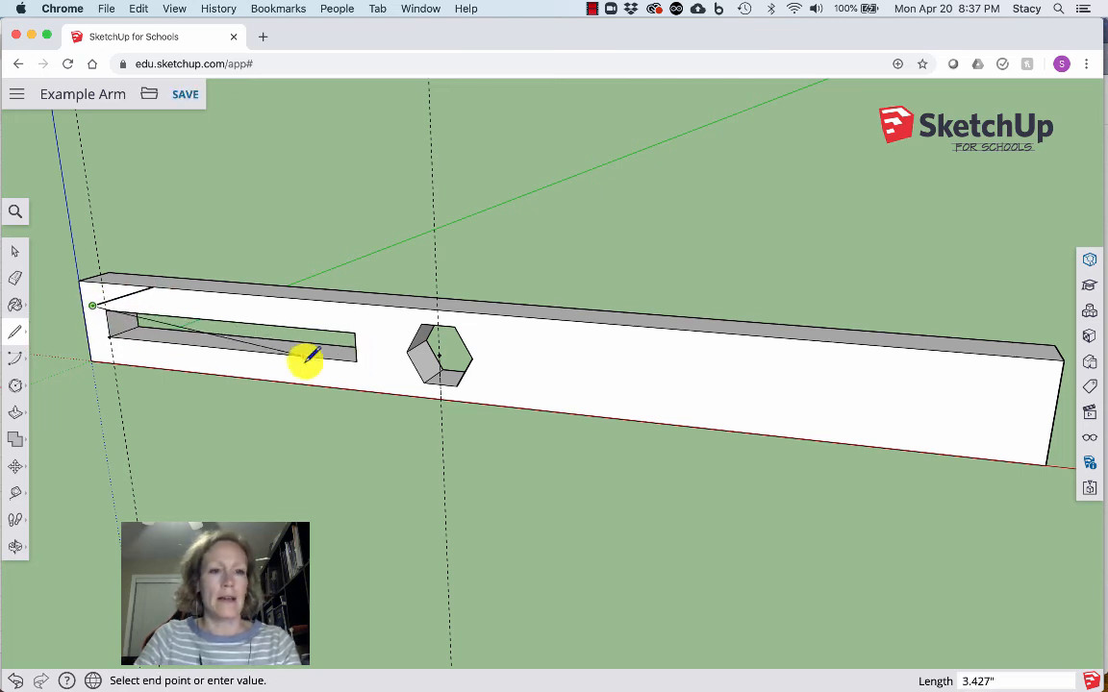
key("Escape")
Step: Select the whole arm including the stray line, make it a group, and examine its Entity Info
left_click(15, 251)
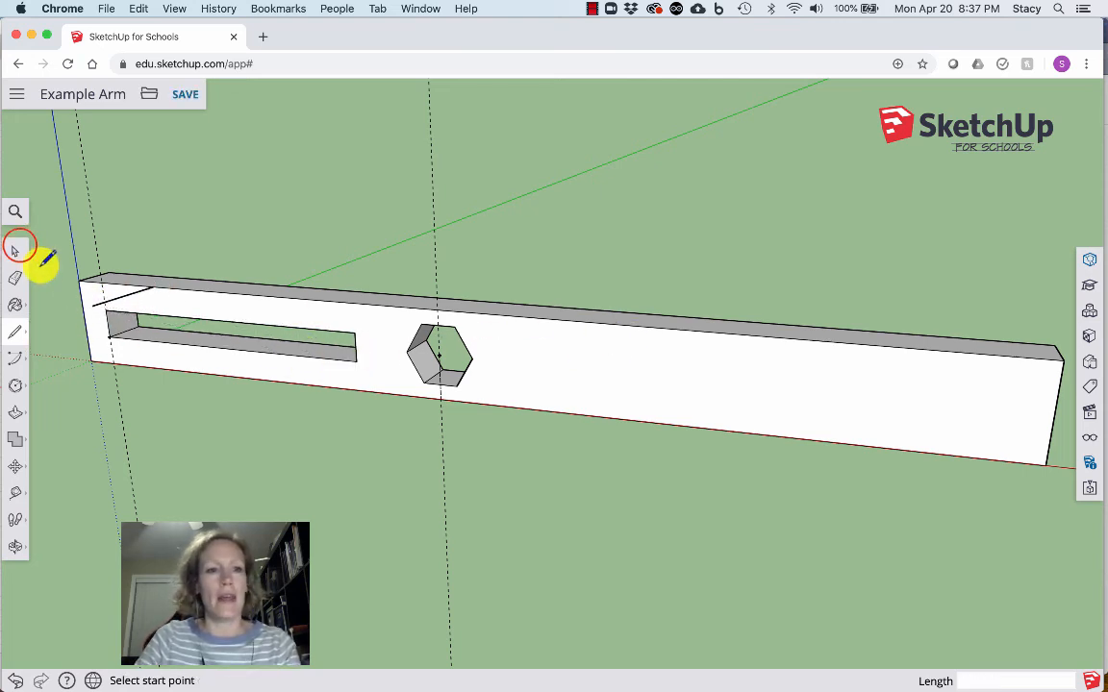
left_click_drag(51, 233, 1066, 534)
right_click(861, 390)
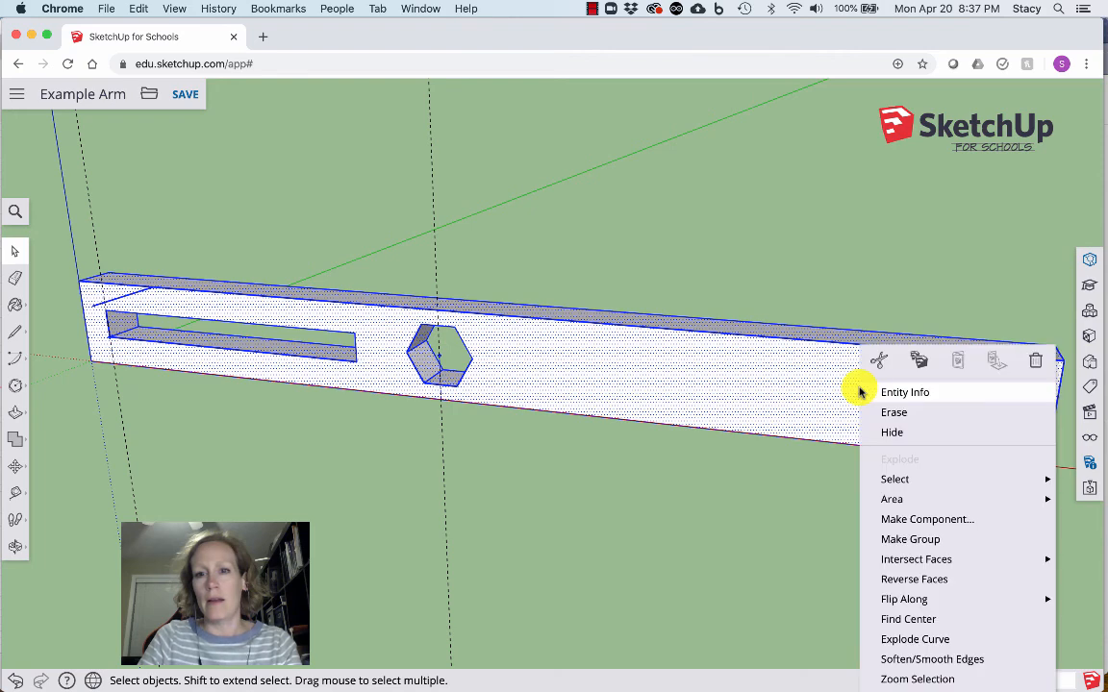
left_click(913, 537)
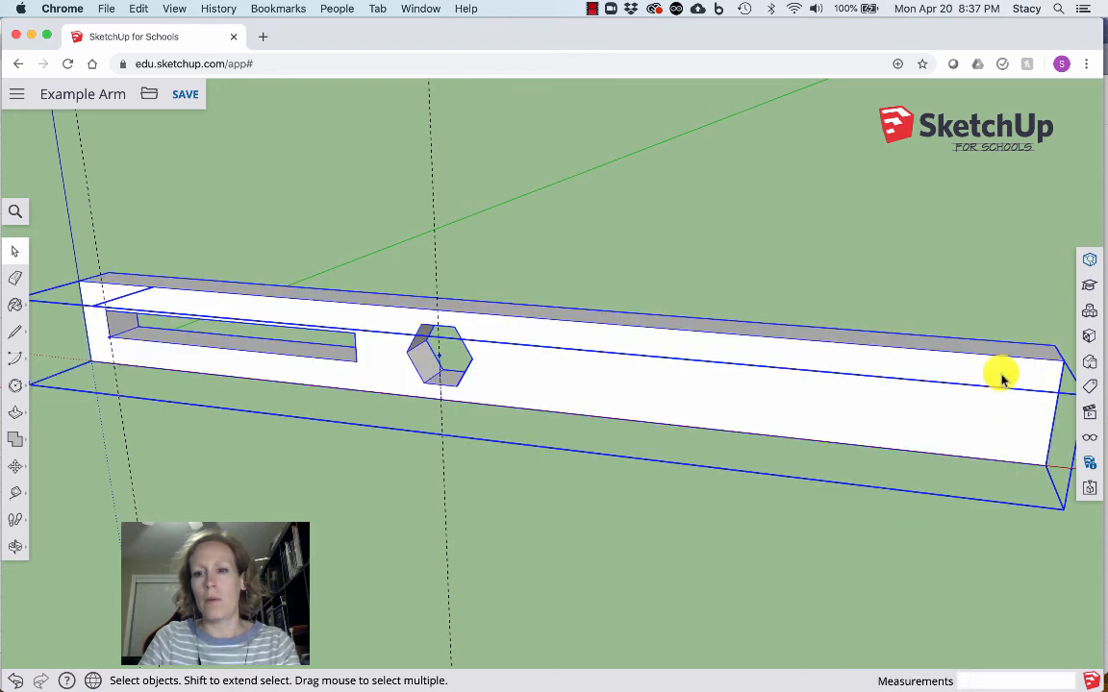
left_click(1090, 264)
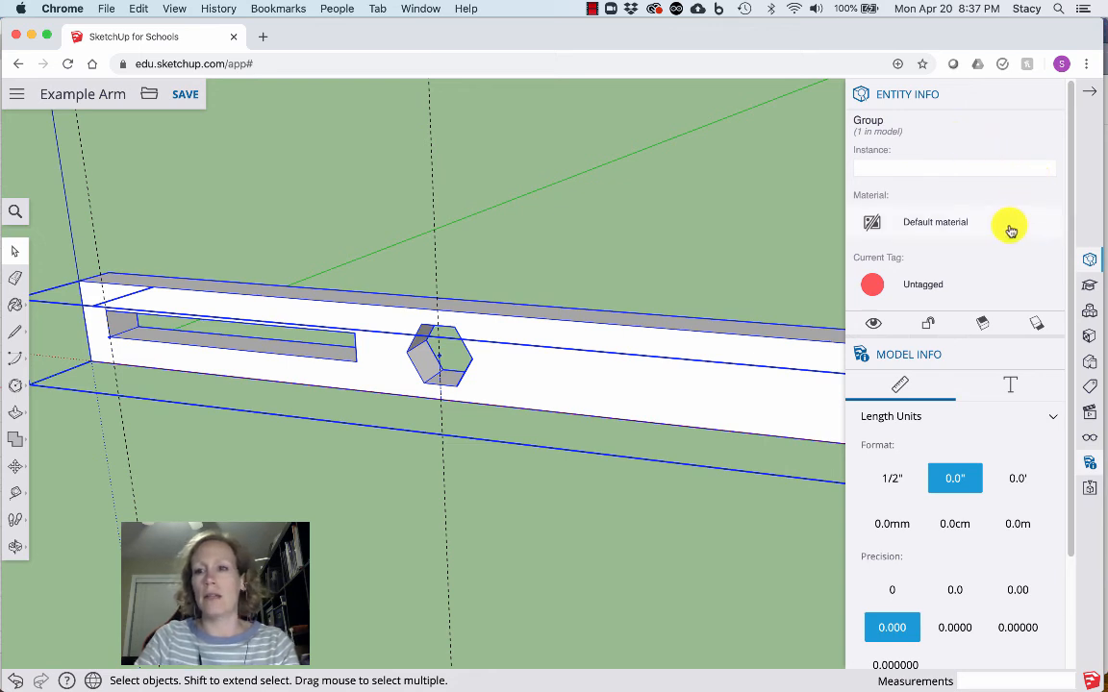
scroll(1009, 227, "down", 3)
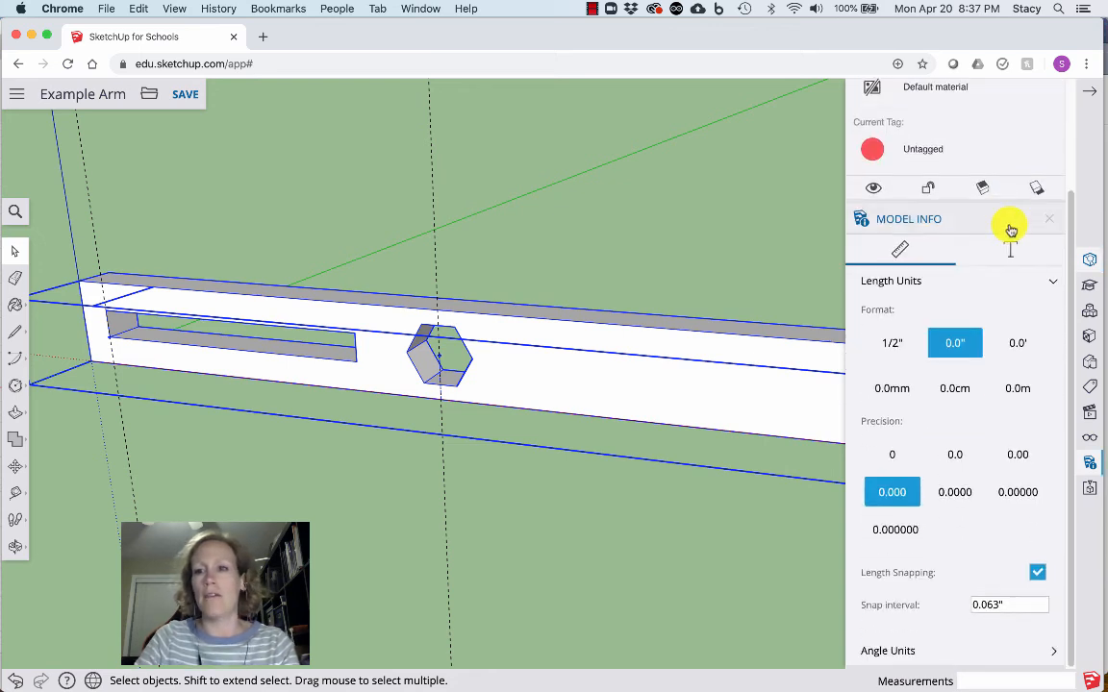
Step: Inspect the group with Solid Inspector and fix the stray edge issue it flags
left_click(1089, 492)
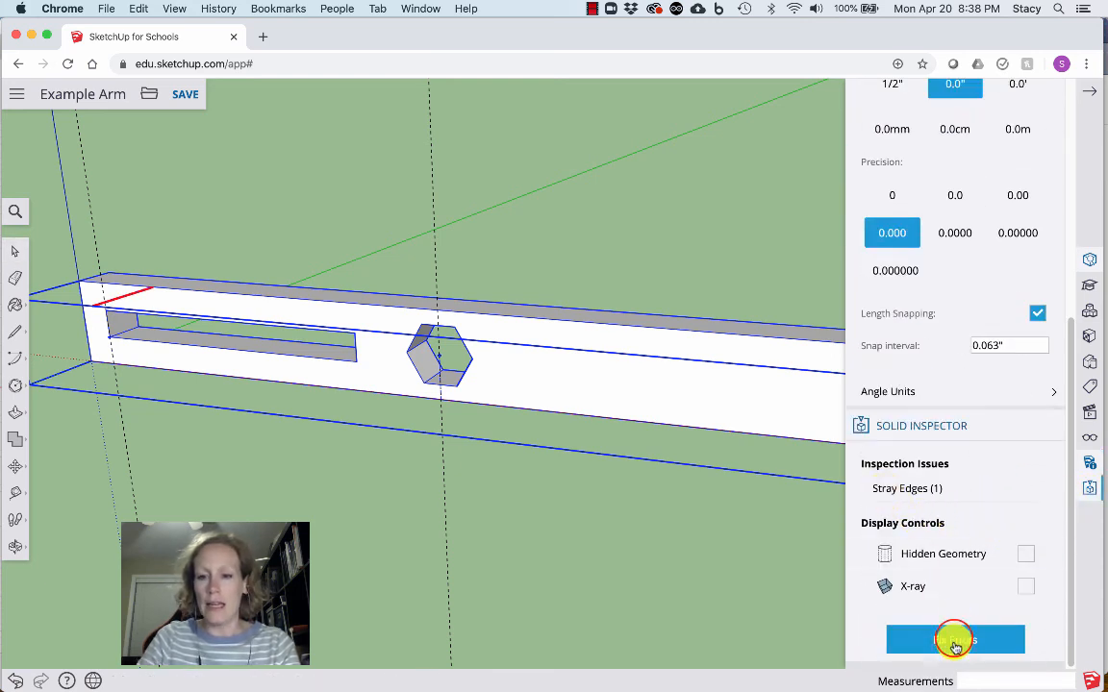
left_click(954, 639)
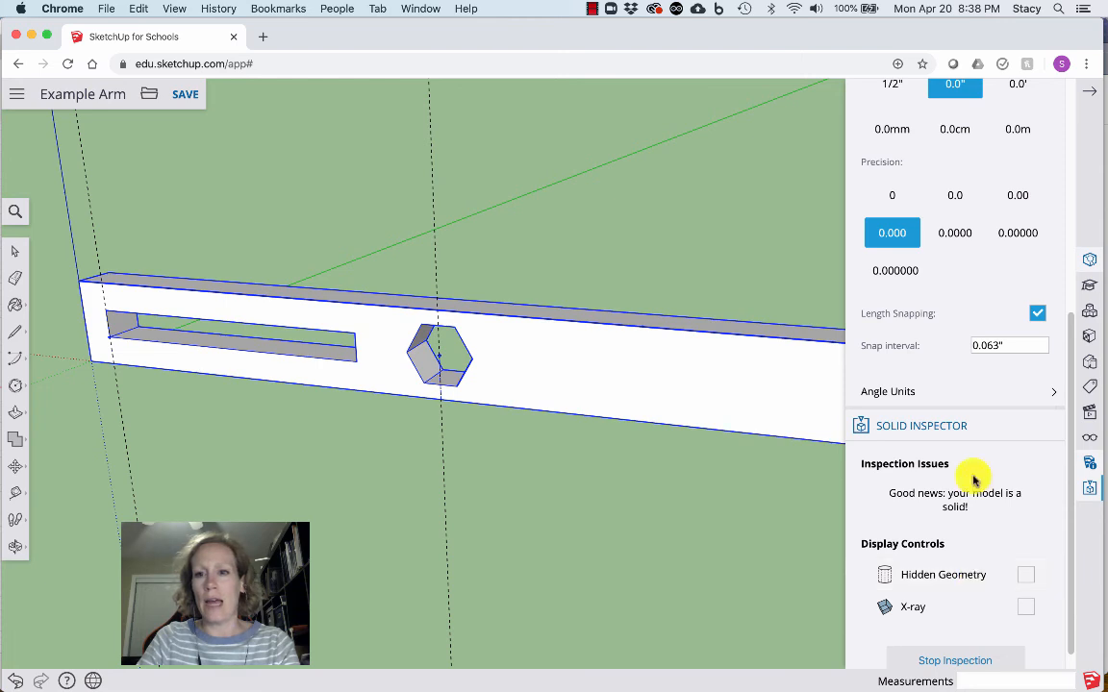
scroll(1025, 508, "down", 1)
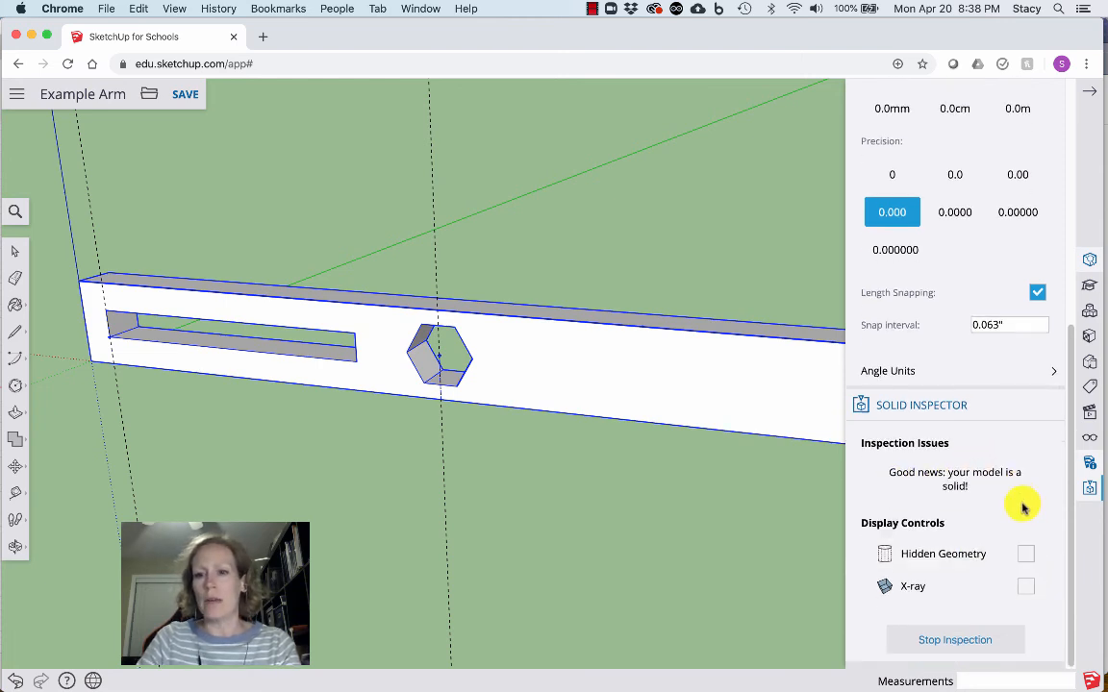
Step: Check in Entity Info whether the repaired group is a solid and read its volume
scroll(1024, 502, "up", 10)
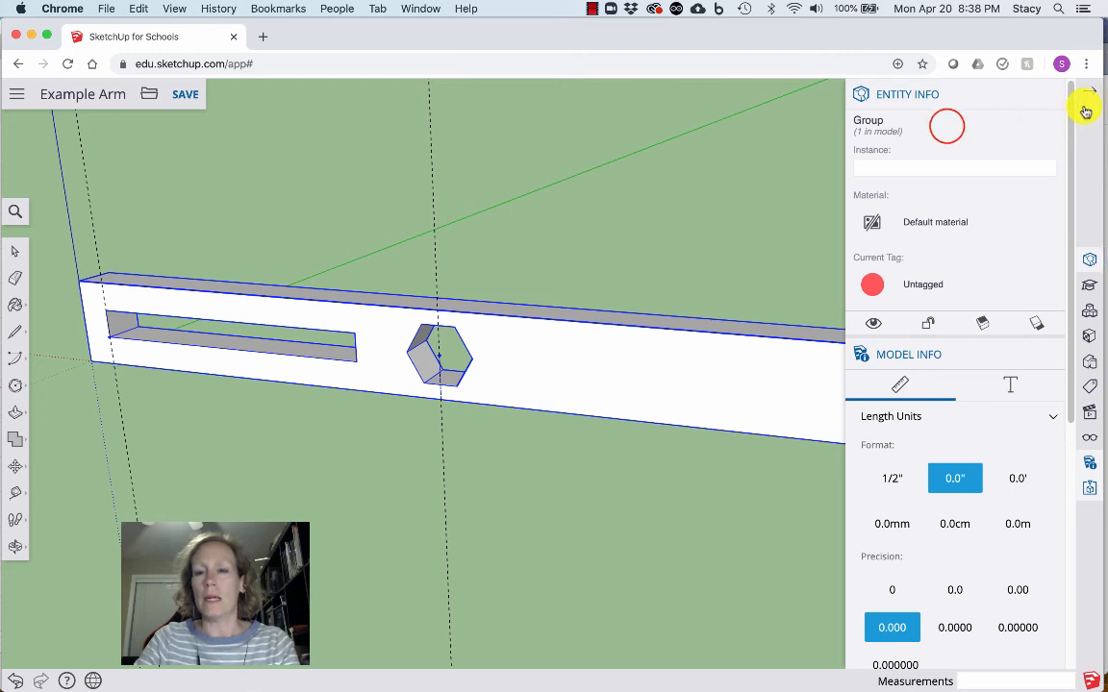
left_click(947, 127)
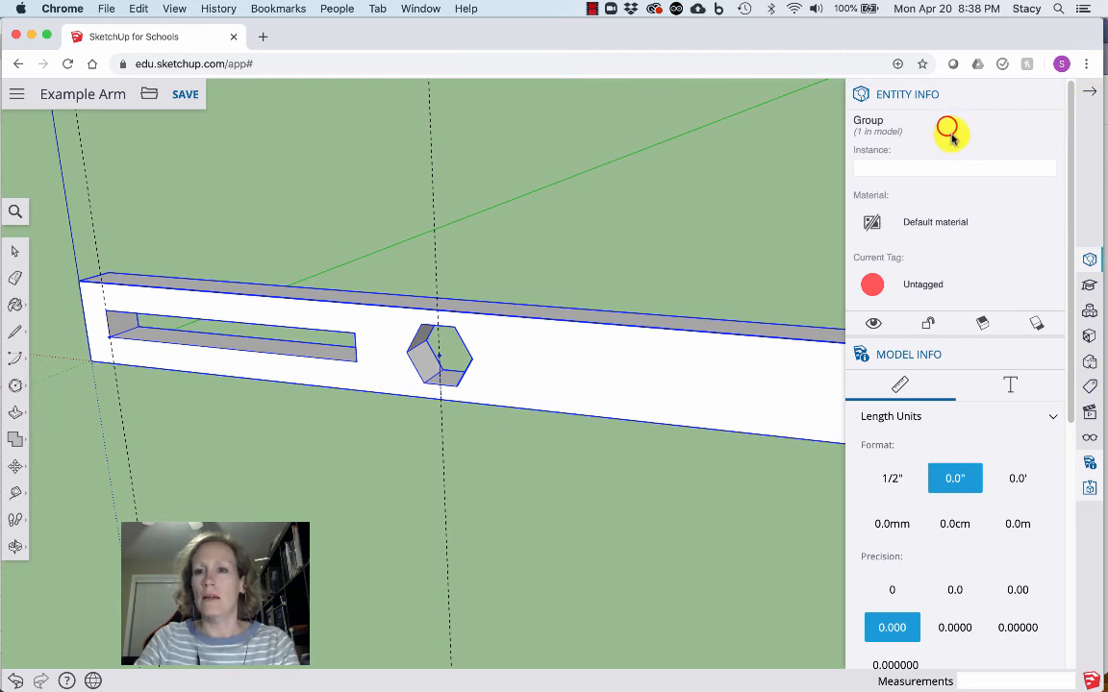
left_click(1087, 257)
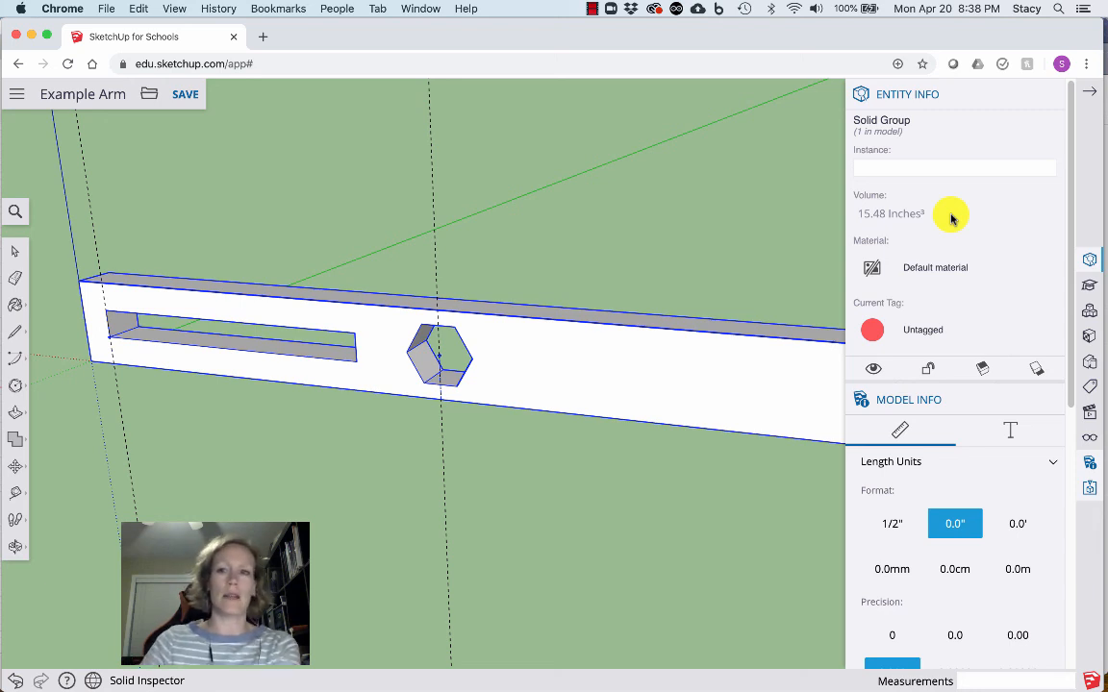
left_click(1086, 97)
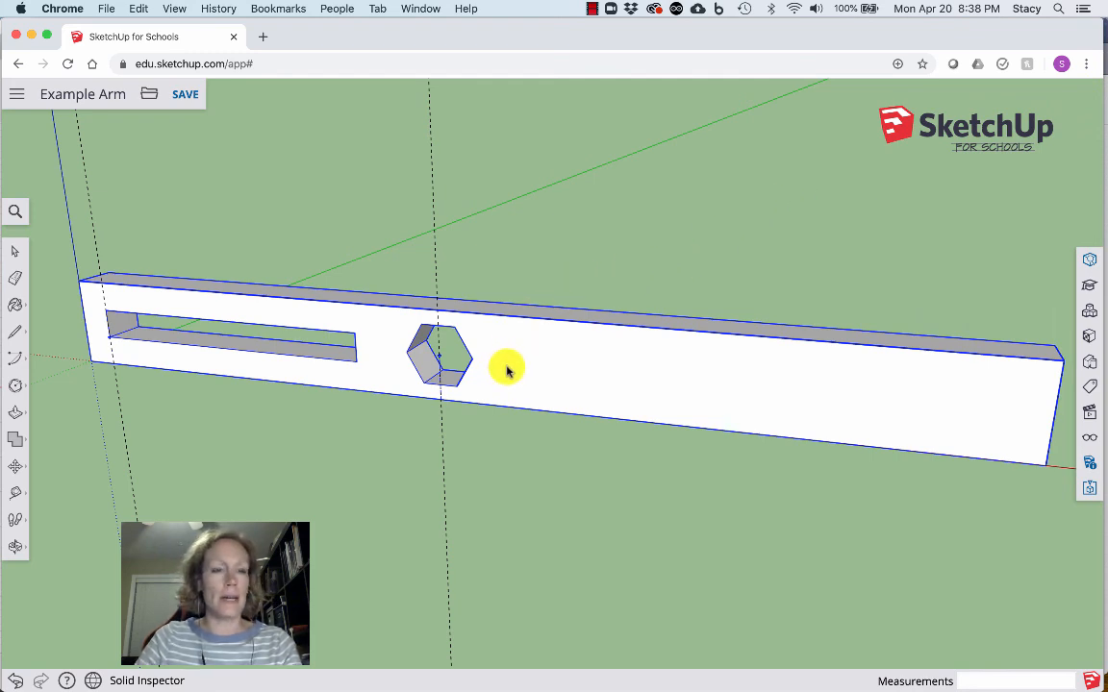
Step: Export the Example Arm model as an STL file
left_click(151, 97)
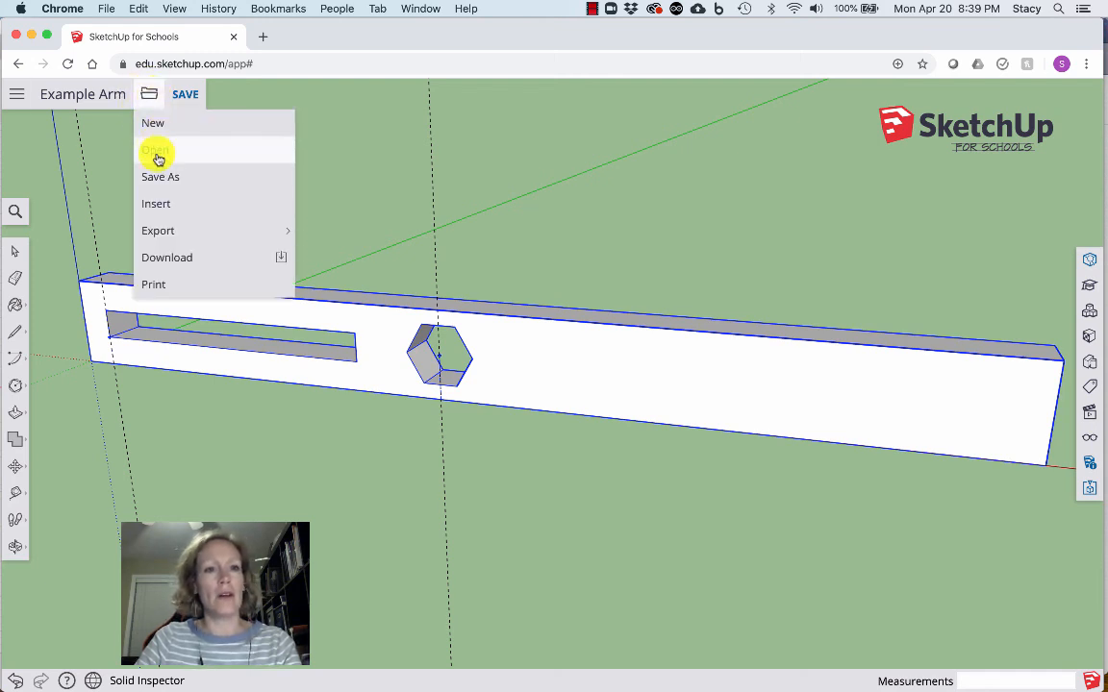
mouse_move(190, 233)
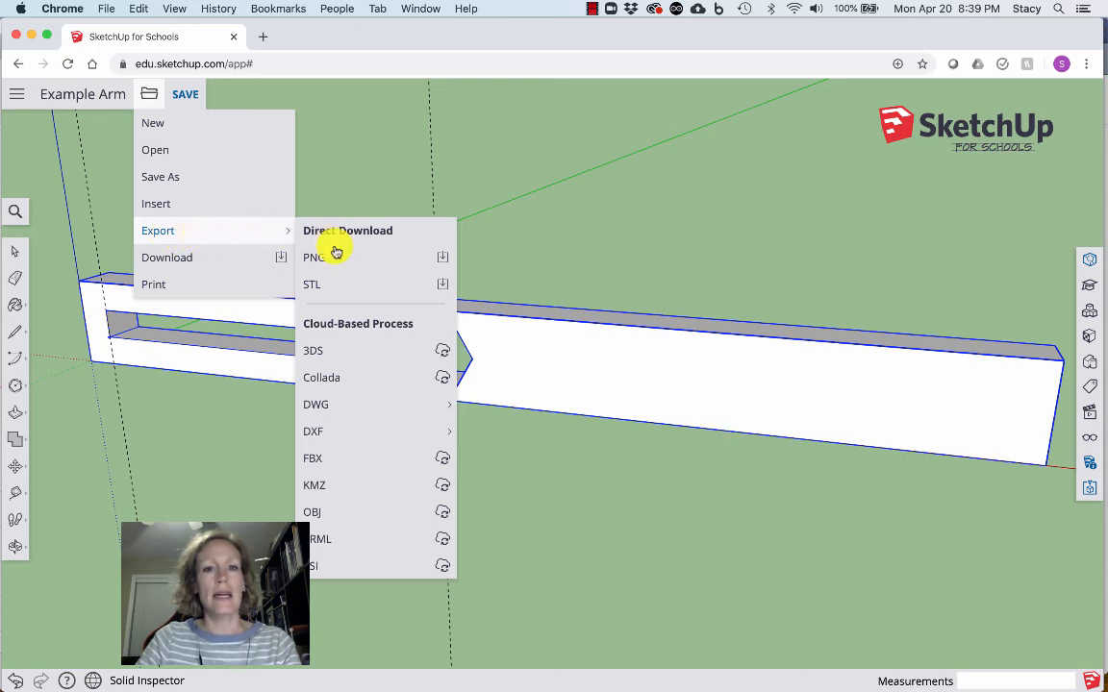
left_click(373, 285)
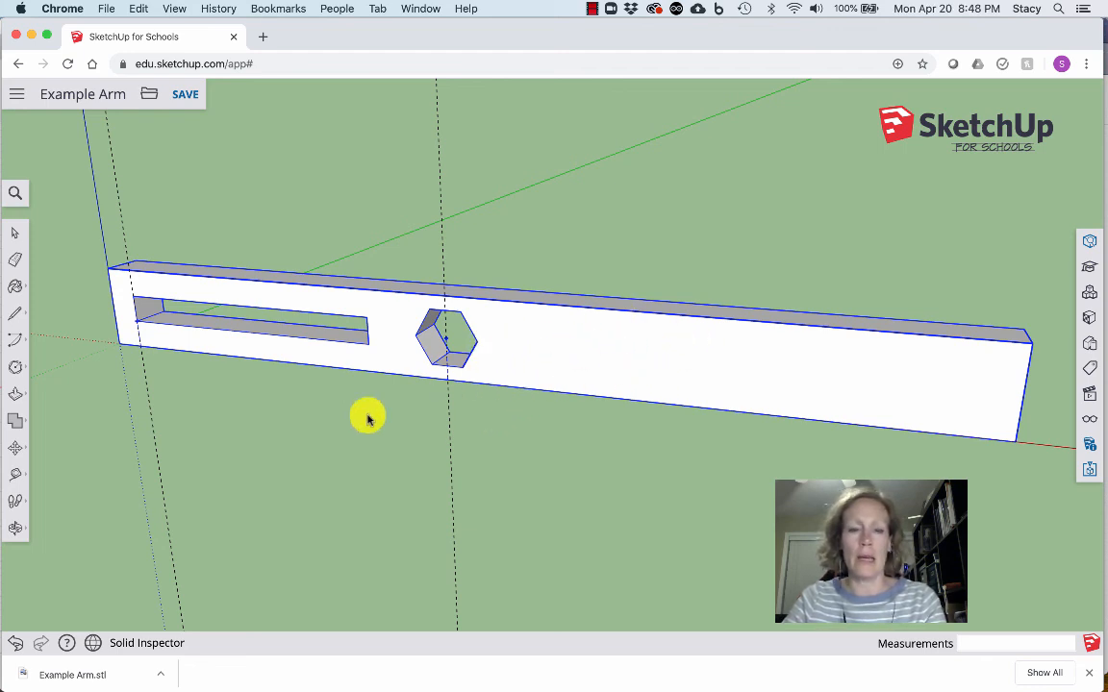
Step: Undo the recent edits back to the ungrouped arm without the stray line
left_click(17, 647)
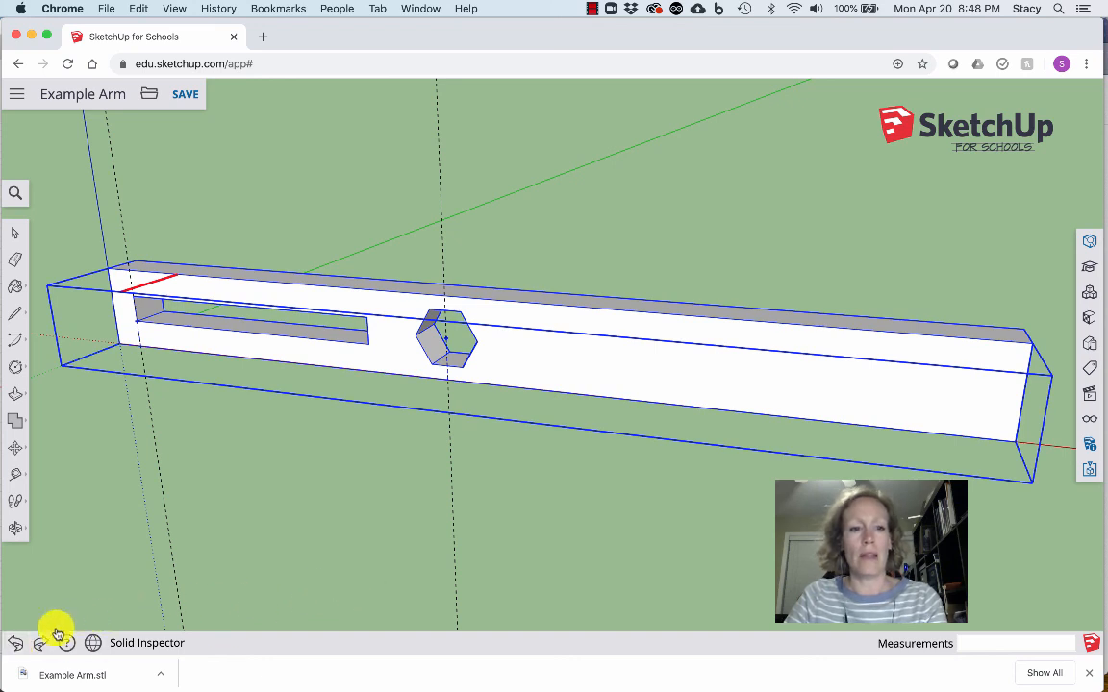
left_click(16, 644)
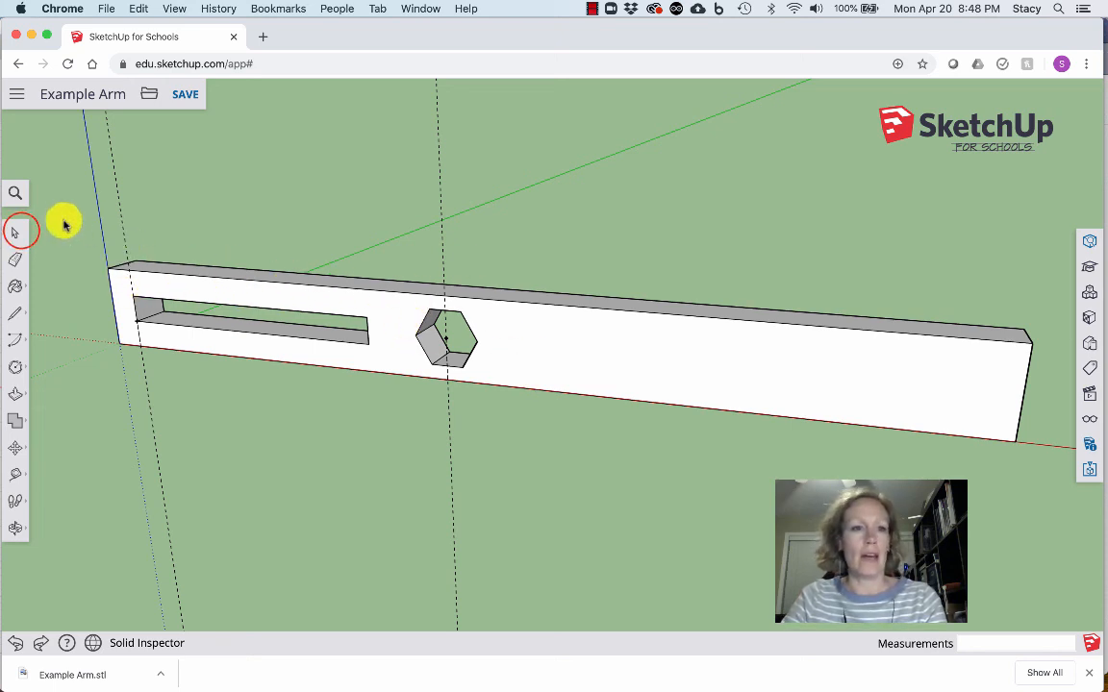
Step: Select the whole ungrouped arm with a selection window and examine its Entity Info
left_click(20, 231)
left_click_drag(75, 227, 1056, 473)
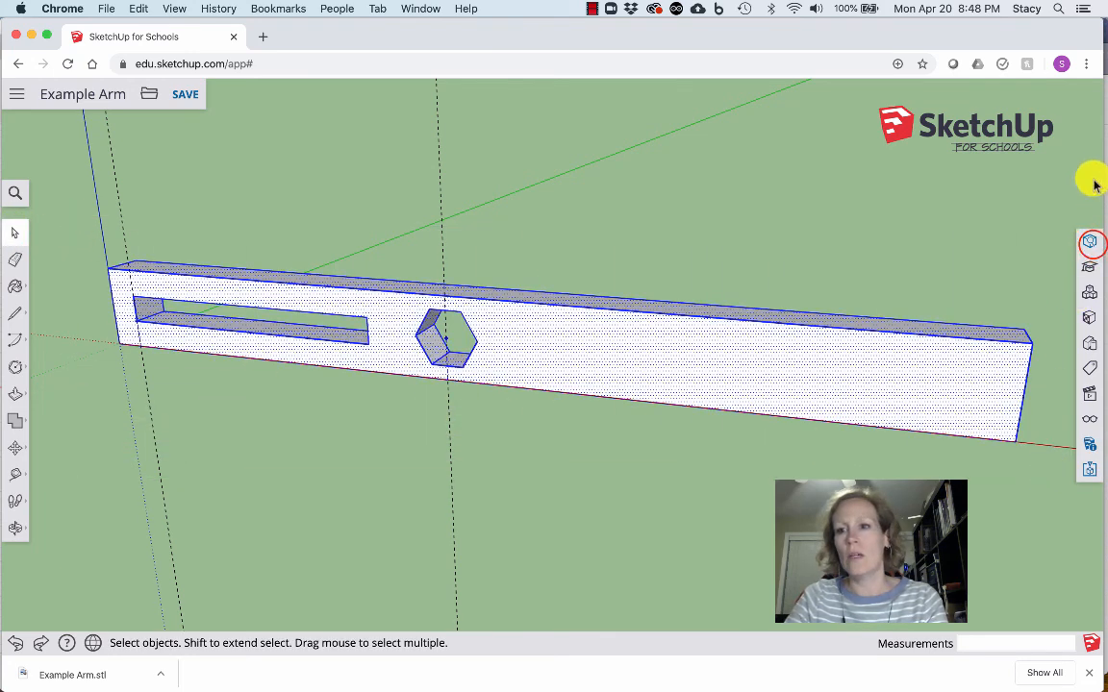
left_click(1090, 241)
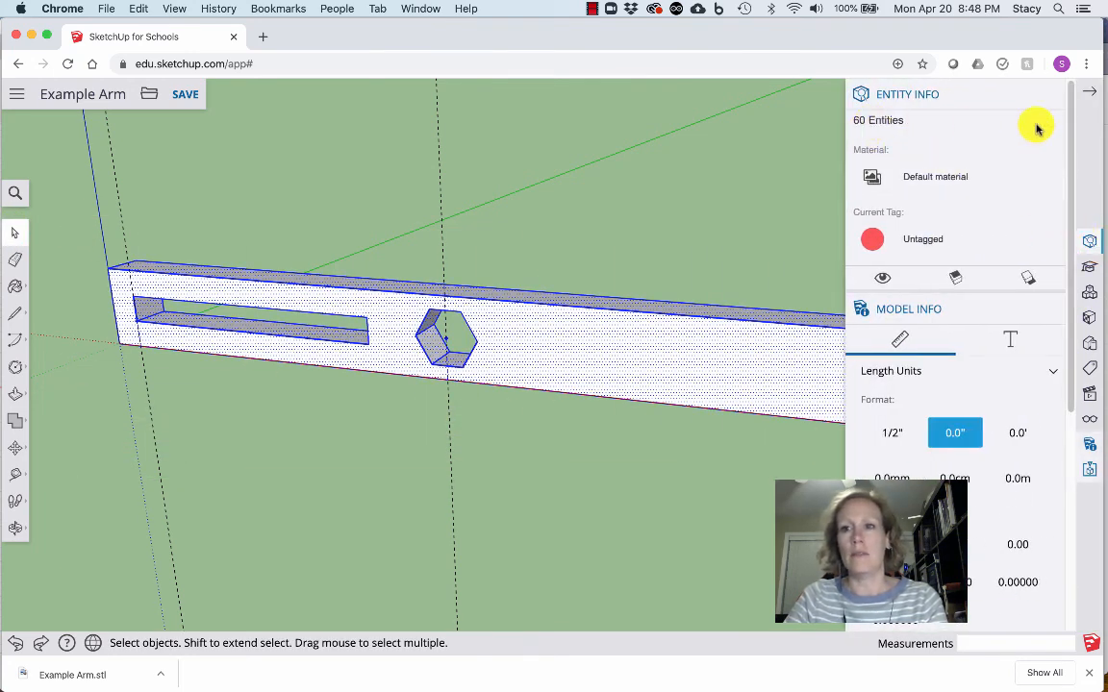
left_click(1085, 89)
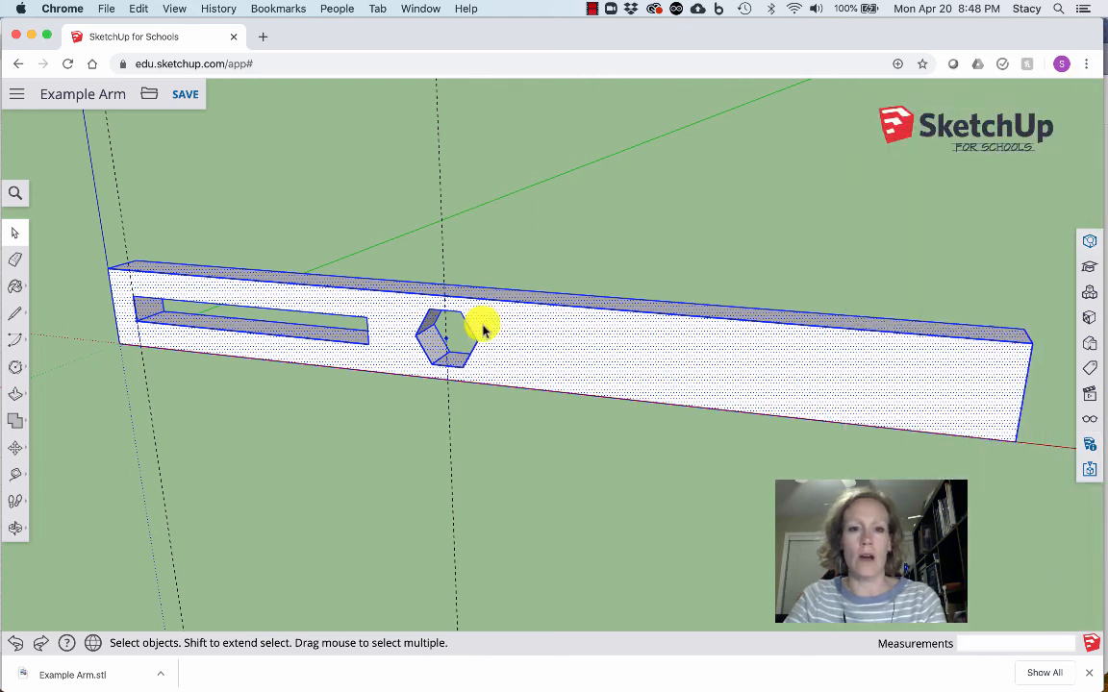